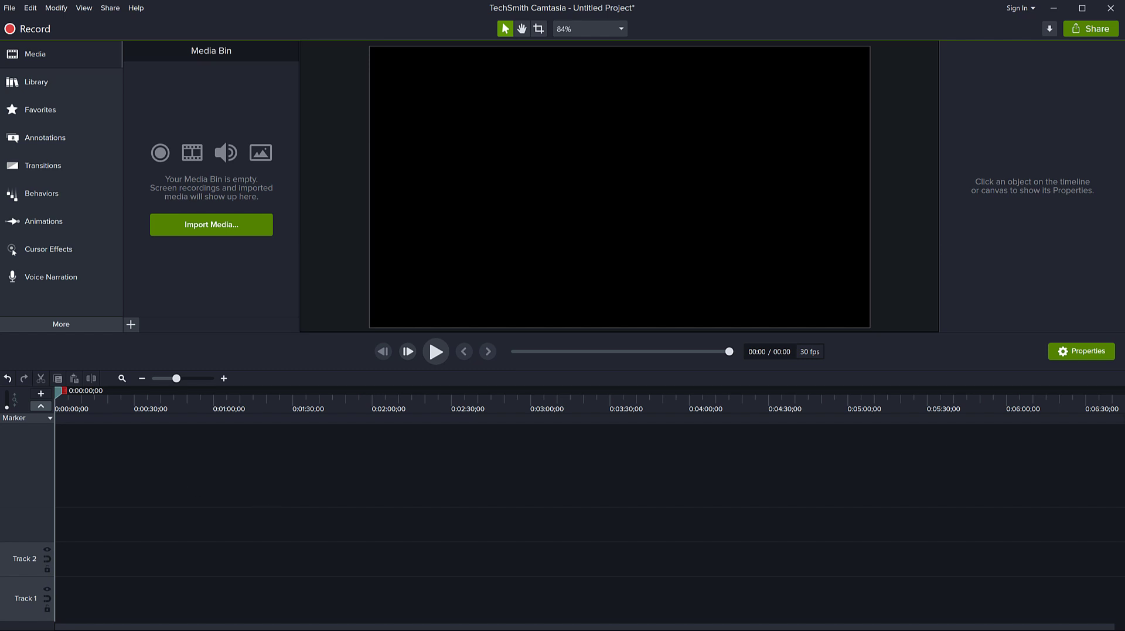
# Step: Import the four landscape photos and Autumn Rain.wav into the Media Bin, shown as thumbnails
pyautogui.moveTo(159, 159); pyautogui.dragTo(197, 122)
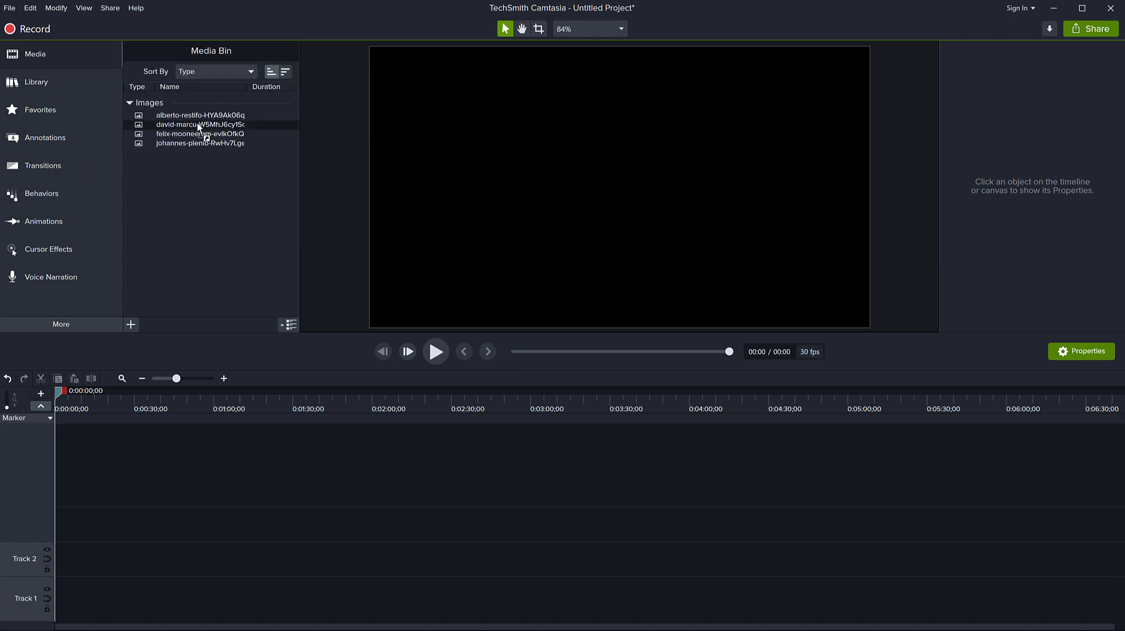
pyautogui.click(289, 325)
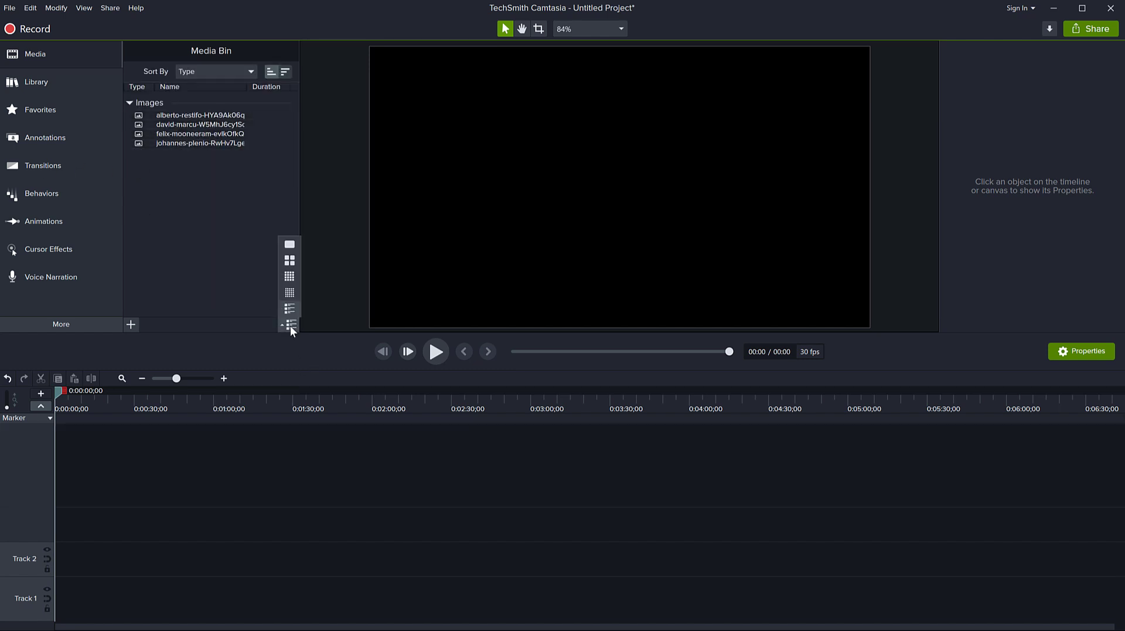
pyautogui.click(289, 269)
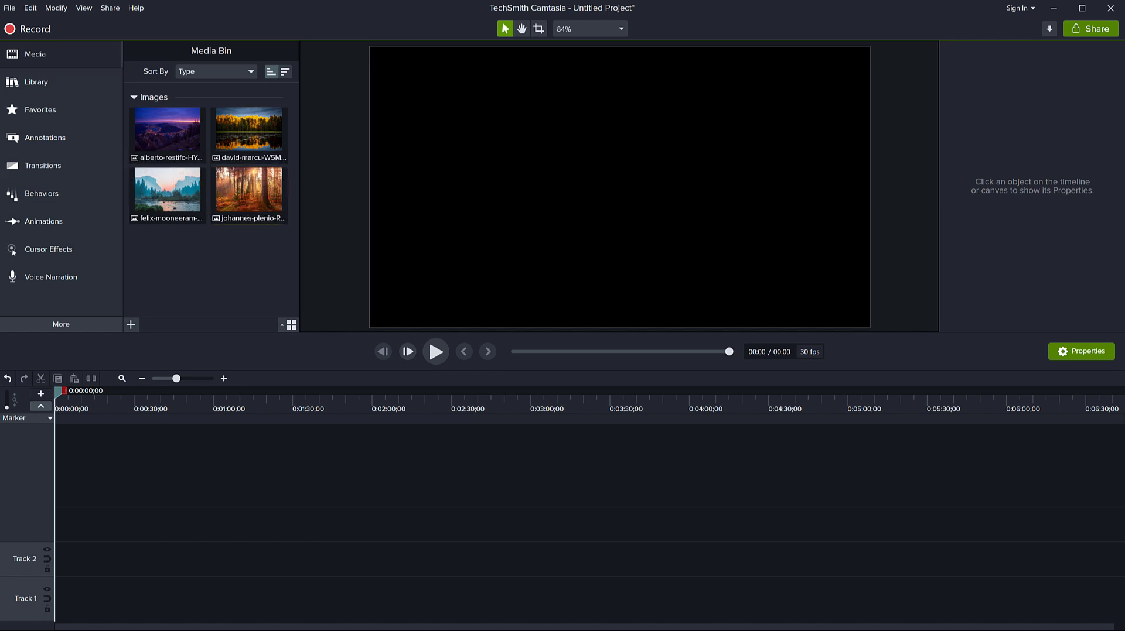
pyautogui.moveTo(205, 280); pyautogui.dragTo(205, 280)
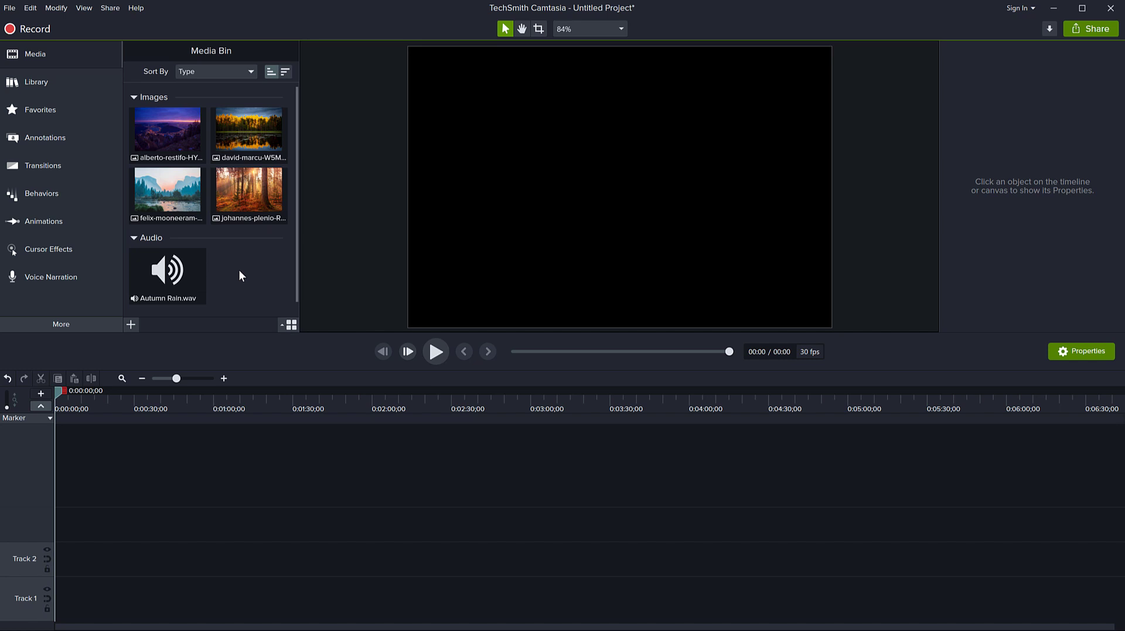
# Step: Place the dusk, forest lake, mountain and sunlit woods photos in order on Track 2
pyautogui.click(195, 130)
pyautogui.moveTo(195, 130); pyautogui.dragTo(119, 563)
pyautogui.moveTo(233, 137); pyautogui.dragTo(229, 561)
pyautogui.moveTo(199, 196); pyautogui.dragTo(368, 569)
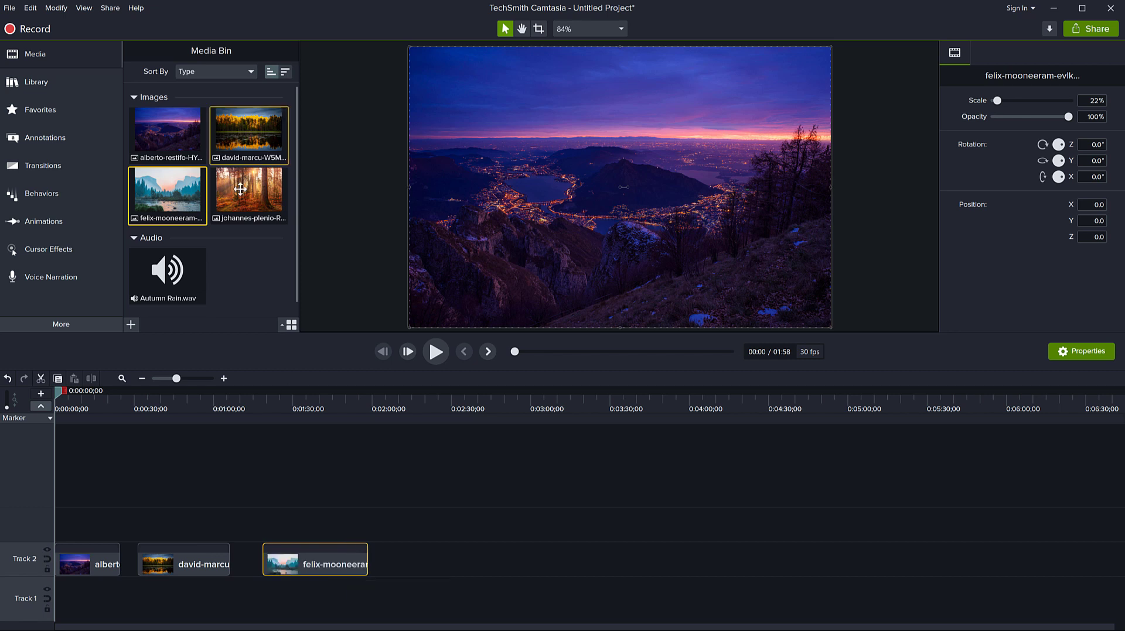
pyautogui.moveTo(249, 193); pyautogui.dragTo(413, 564)
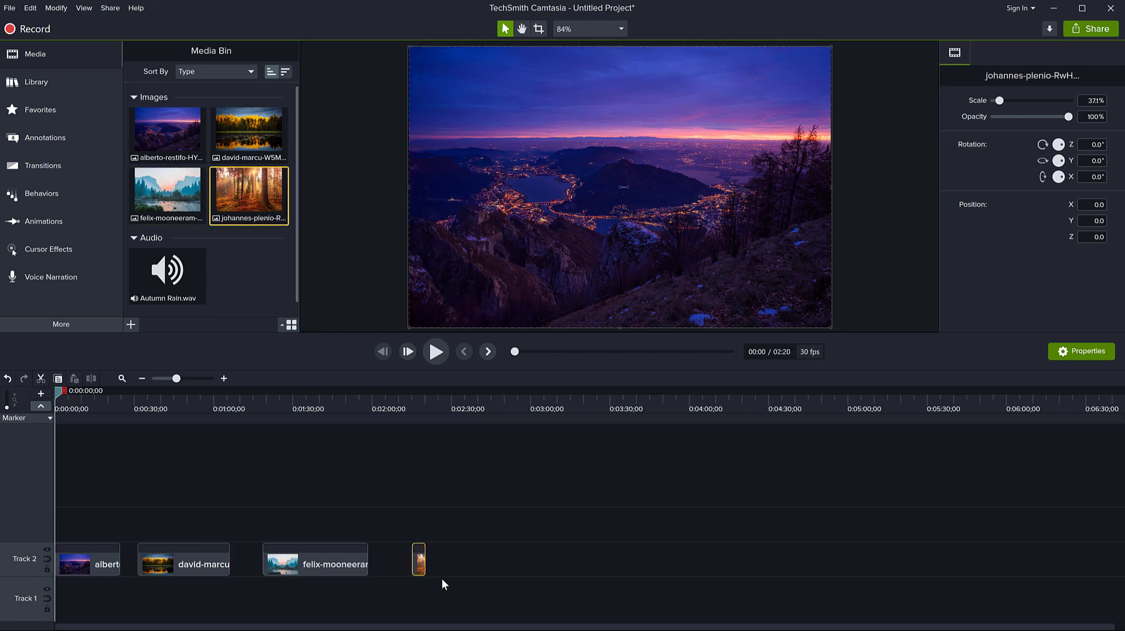
# Step: Extend the sunlit woods clip to about 46 seconds and close all gaps between Track 2 clips
pyautogui.moveTo(425, 563); pyautogui.dragTo(544, 565)
pyautogui.moveTo(472, 560); pyautogui.dragTo(428, 560)
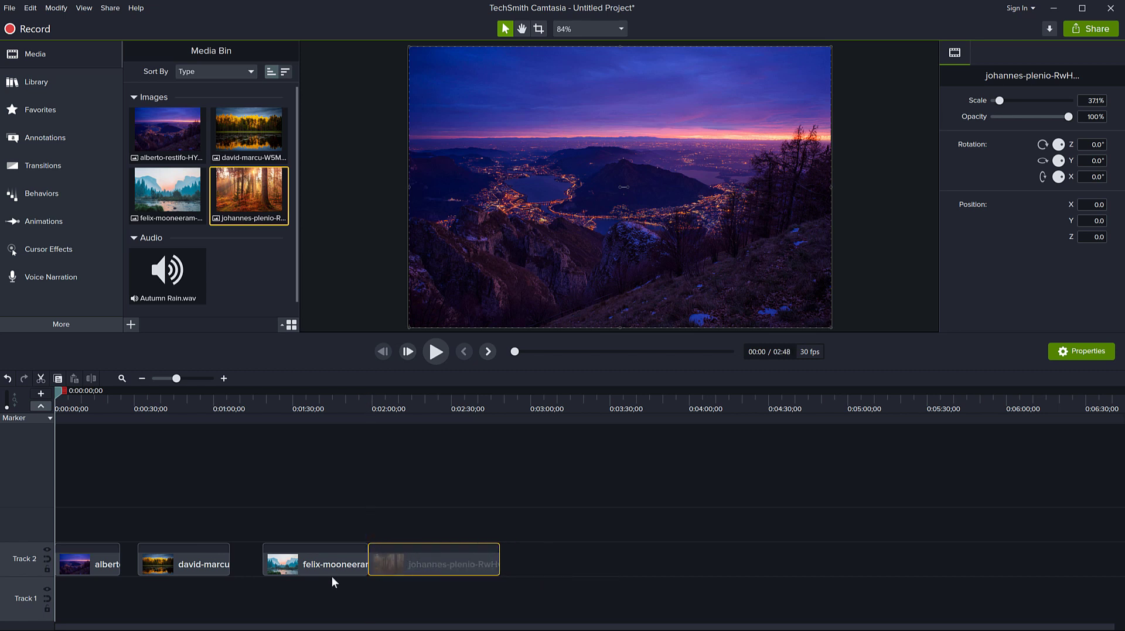
pyautogui.click(48, 560)
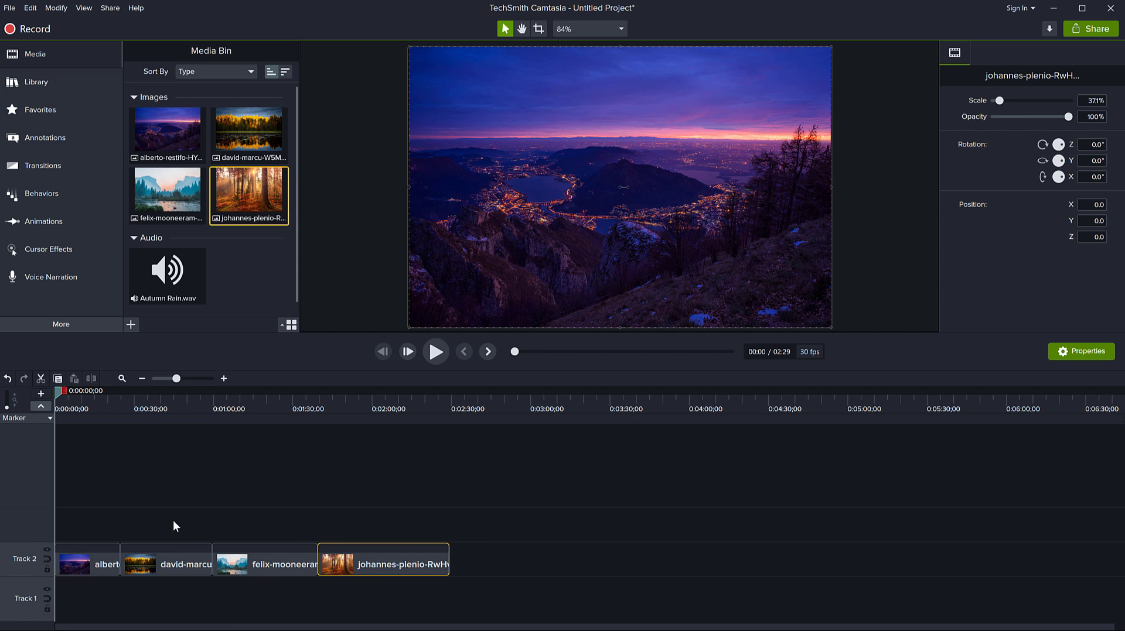
pyautogui.moveTo(128, 560); pyautogui.dragTo(508, 432)
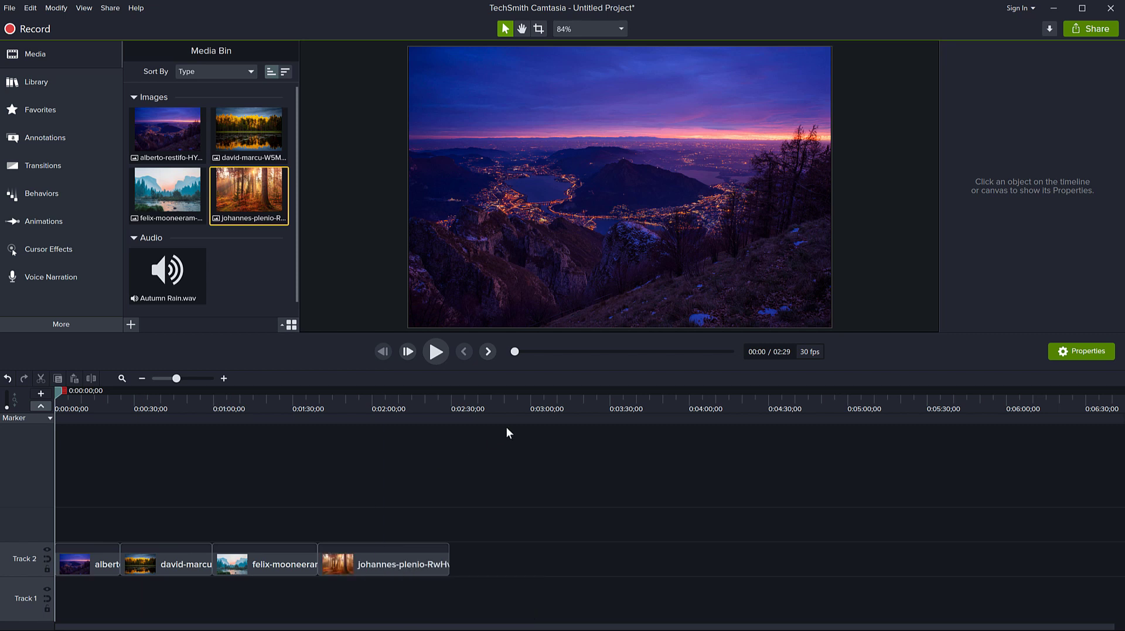
# Step: Set the canvas dimensions to 1080p HD (1920x1080) in Project Settings and apply
pyautogui.moveTo(72, 391); pyautogui.dragTo(77, 391)
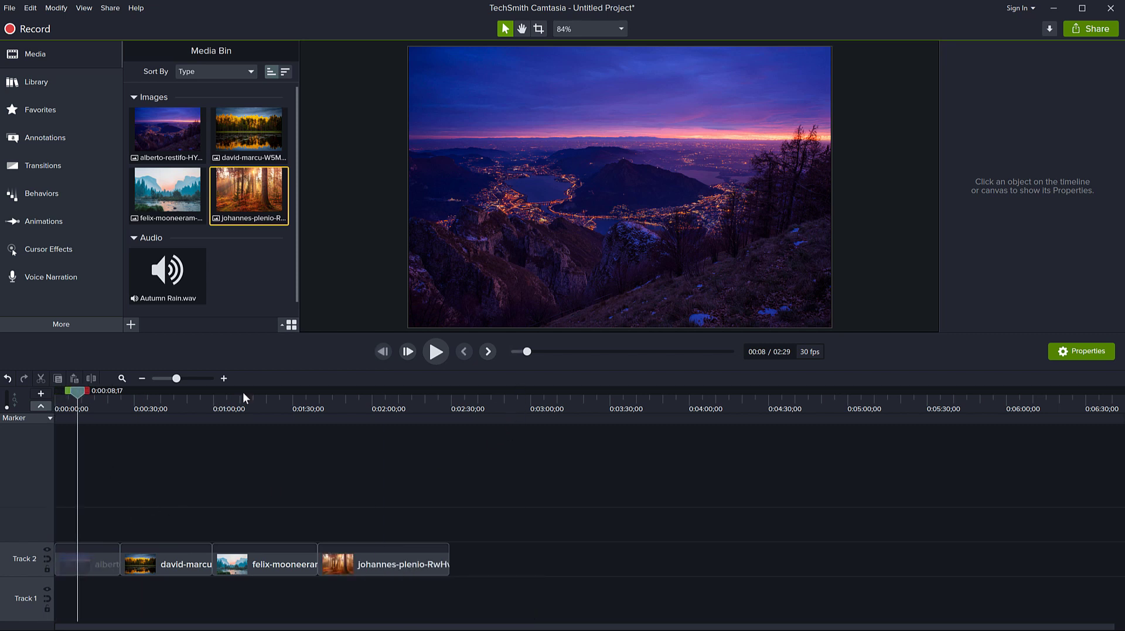
pyautogui.click(595, 27)
pyautogui.click(576, 180)
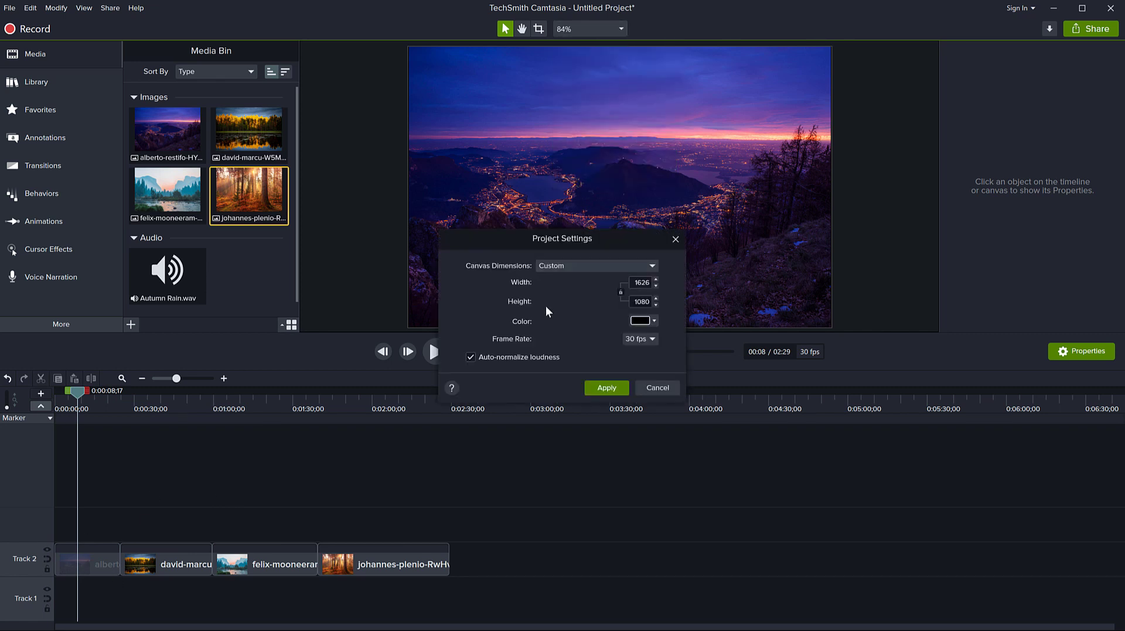
pyautogui.click(560, 272)
pyautogui.click(574, 293)
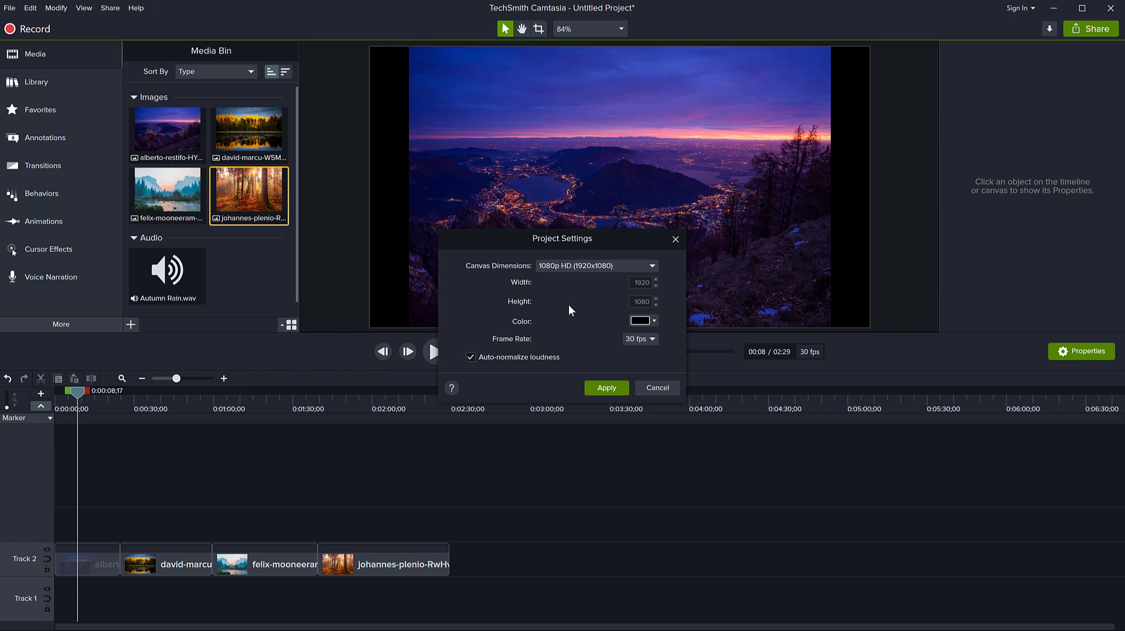
pyautogui.click(605, 388)
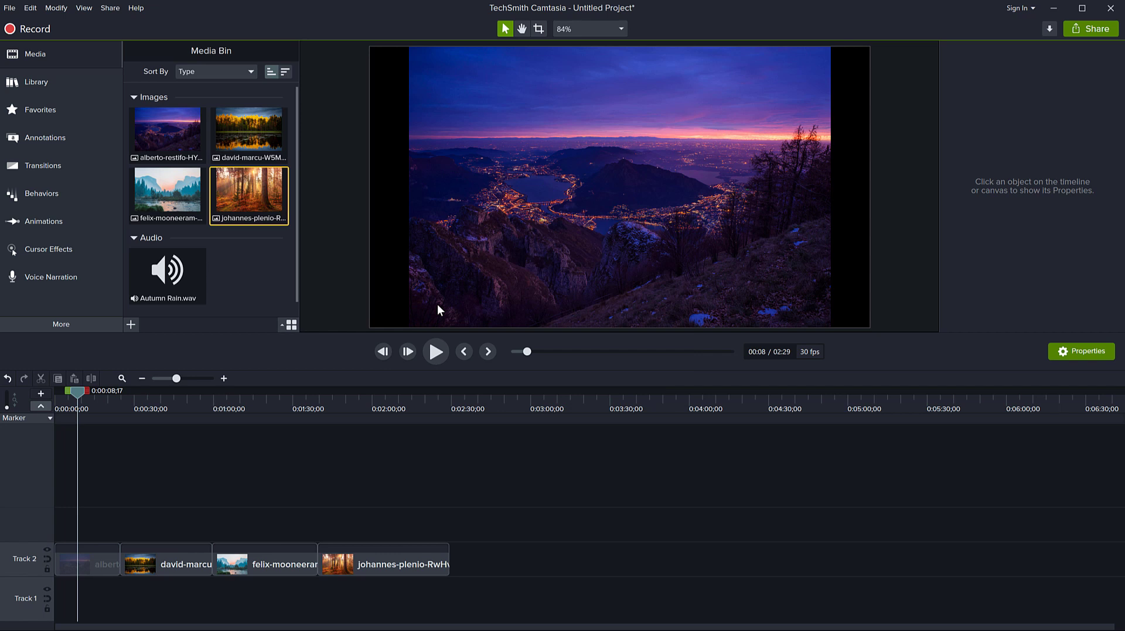
pyautogui.click(267, 273)
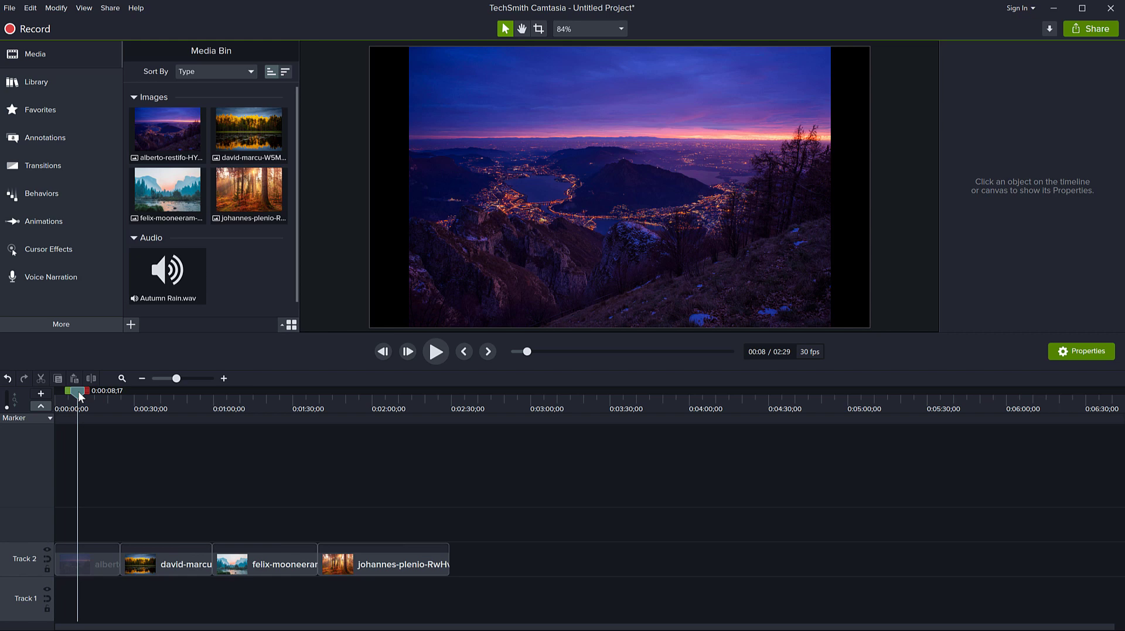
# Step: Drop Fade transitions between the first two photos, at the mountain photo's start and at the end, then preview
pyautogui.moveTo(78, 392)
pyautogui.mouseDown()
pyautogui.moveTo(123, 391)
pyautogui.moveTo(87, 392)
pyautogui.mouseUp()
pyautogui.click(33, 164)
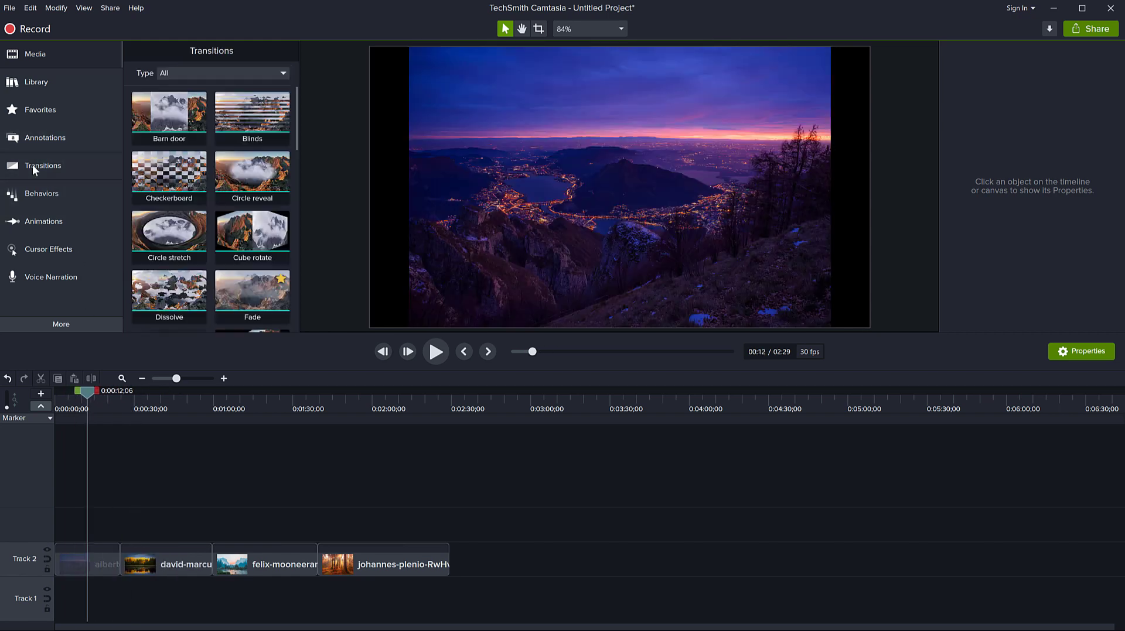
pyautogui.moveTo(252, 293); pyautogui.dragTo(125, 565)
pyautogui.moveTo(234, 287); pyautogui.dragTo(321, 564)
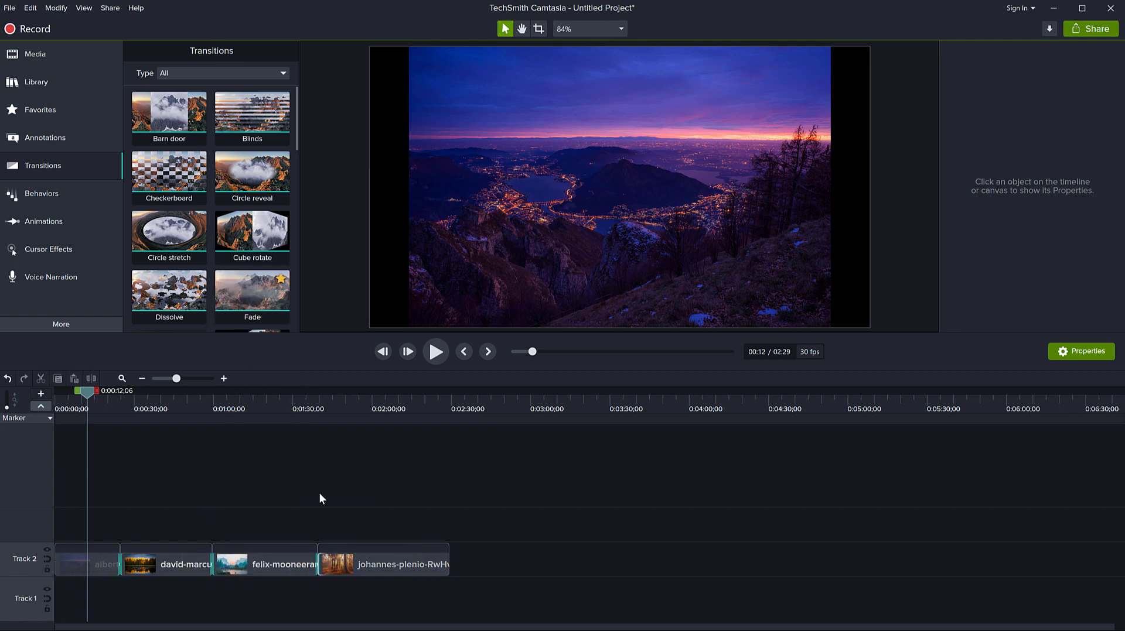
pyautogui.moveTo(249, 290)
pyautogui.mouseDown()
pyautogui.moveTo(447, 563)
pyautogui.moveTo(143, 451)
pyautogui.moveTo(73, 571)
pyautogui.mouseUp()
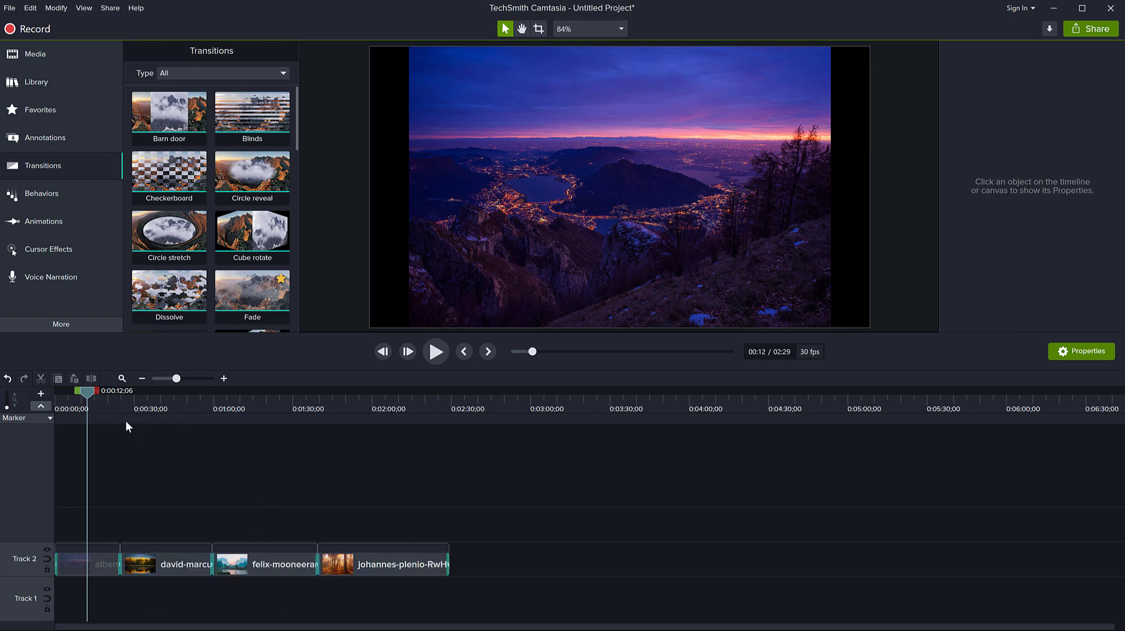
pyautogui.moveTo(90, 392)
pyautogui.mouseDown()
pyautogui.moveTo(26, 400)
pyautogui.moveTo(74, 393)
pyautogui.mouseUp()
pyautogui.press('space')
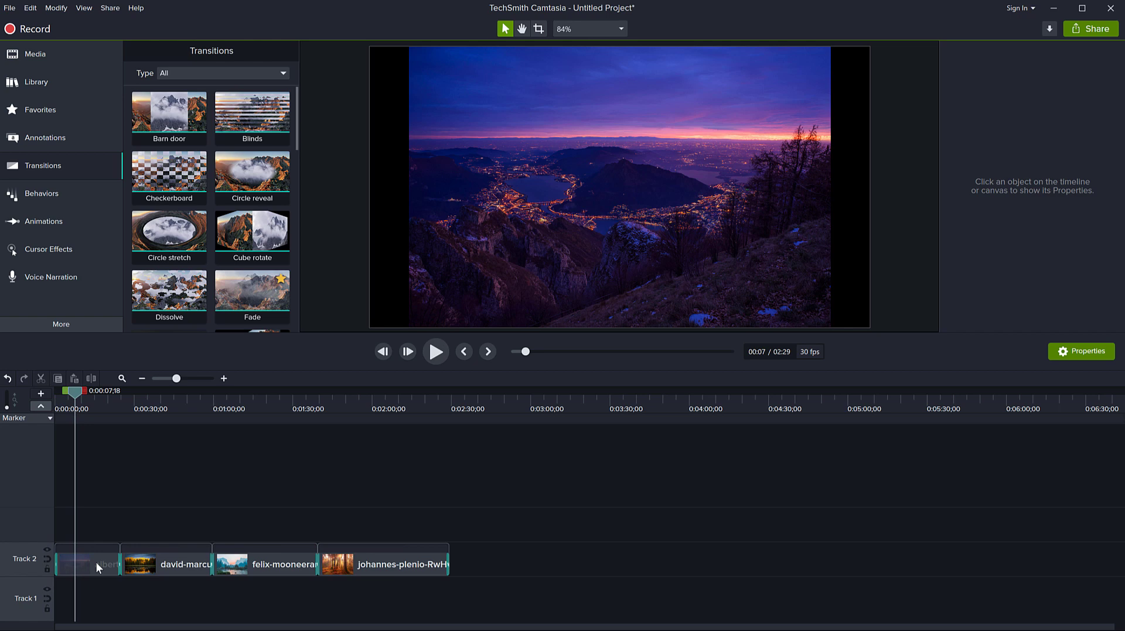
pyautogui.click(96, 564)
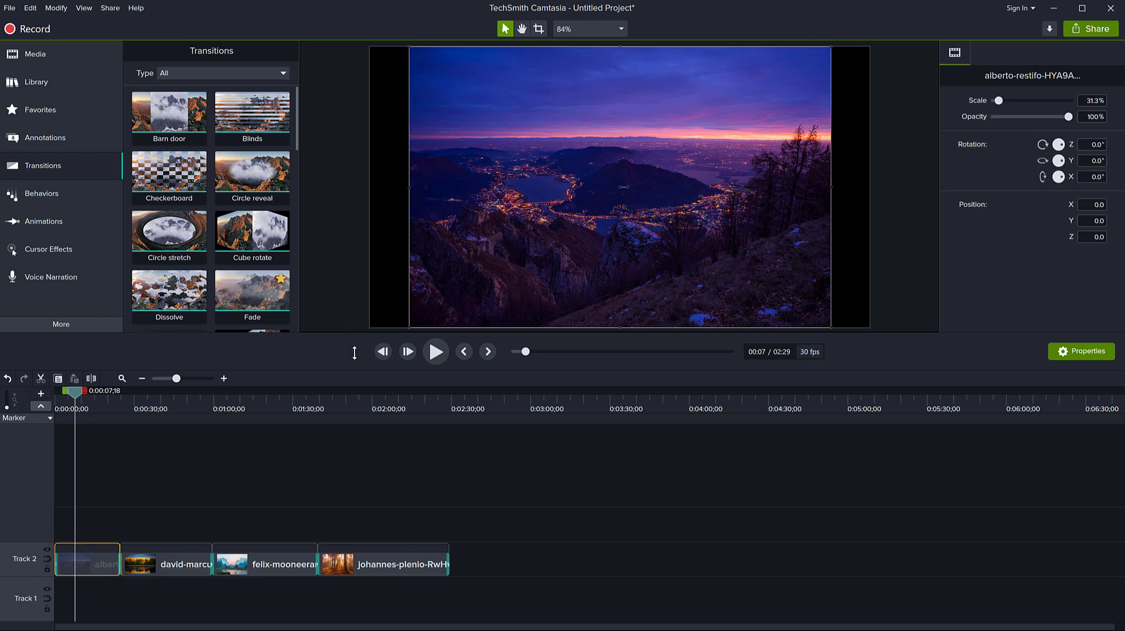
# Step: Enlarge the dusk and forest lake photos to fill the 1080p canvas width
pyautogui.moveTo(354, 351); pyautogui.dragTo(355, 430)
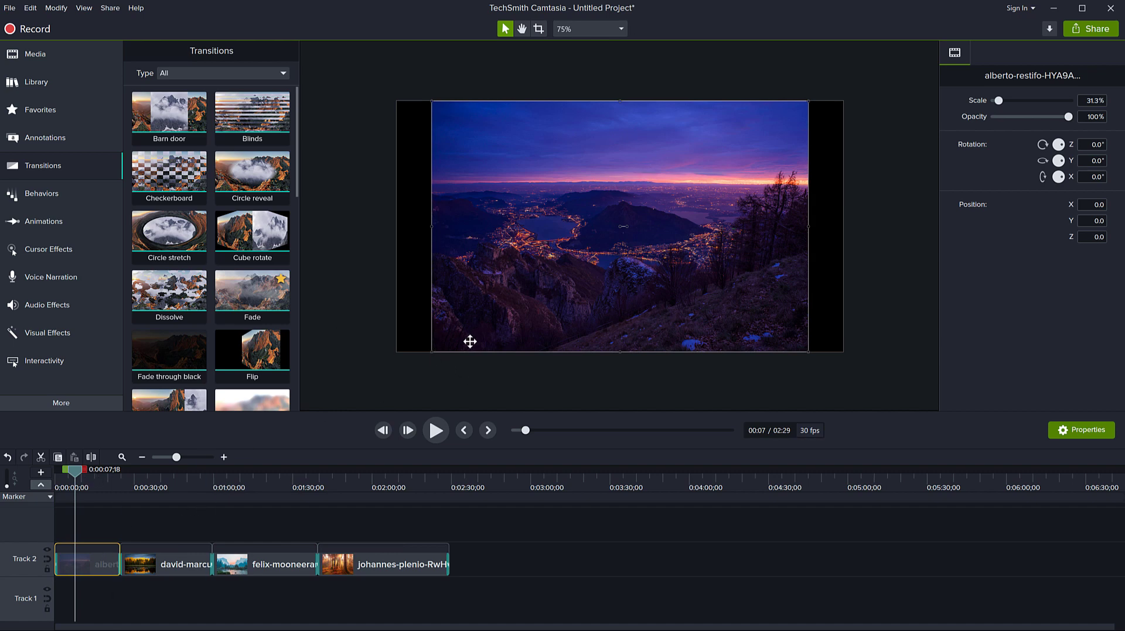
pyautogui.moveTo(430, 353); pyautogui.dragTo(402, 381)
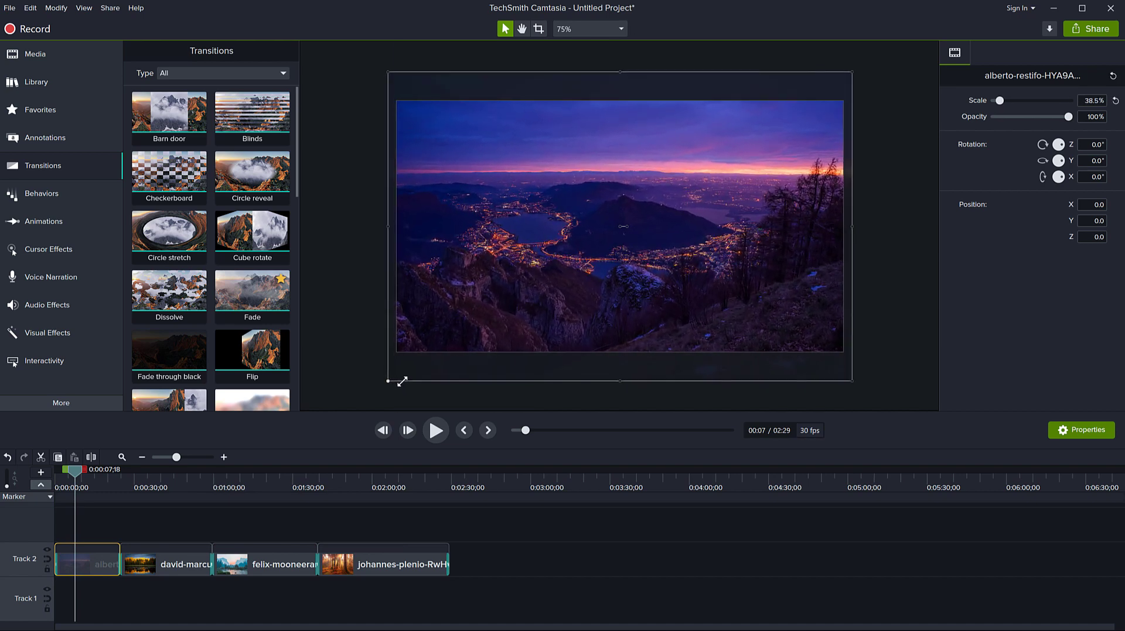
pyautogui.click(157, 490)
pyautogui.click(470, 317)
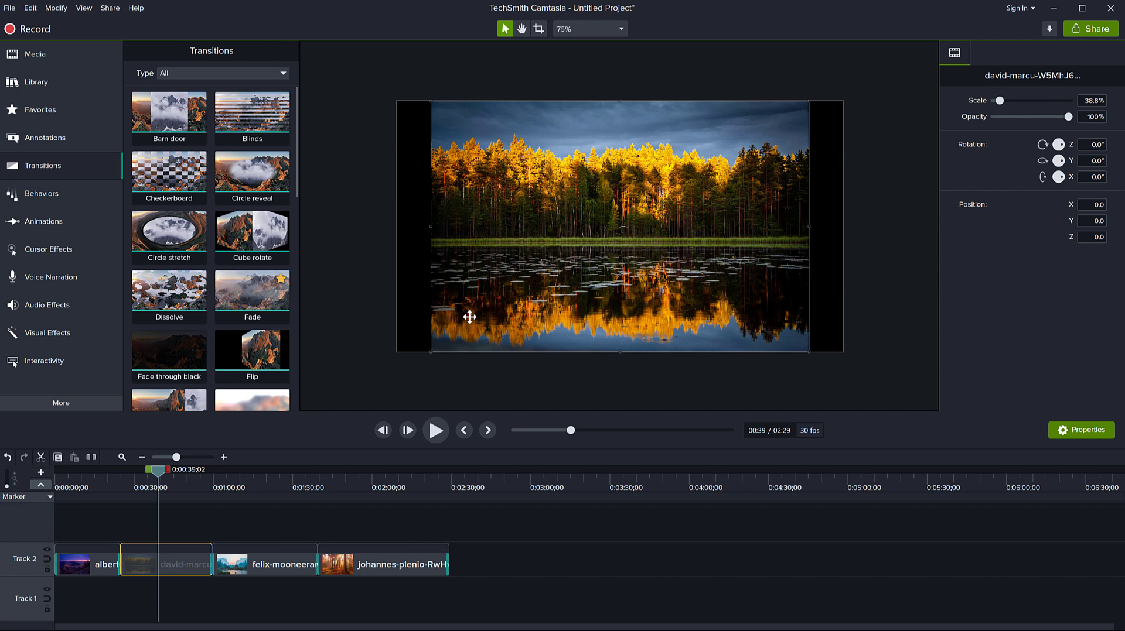
pyautogui.moveTo(430, 352); pyautogui.dragTo(389, 376)
# Step: Scale the mountain river and sunlit woods photos to fill the canvas width, woods at 46.2%
pyautogui.click(280, 551)
pyautogui.click(276, 484)
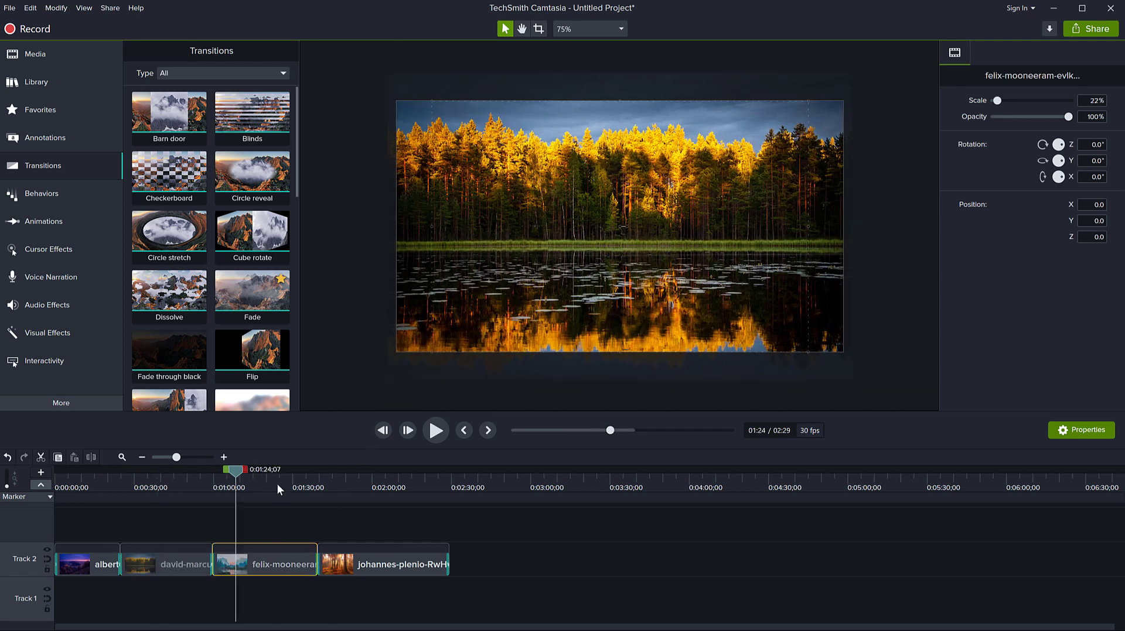
pyautogui.moveTo(432, 351); pyautogui.dragTo(390, 380)
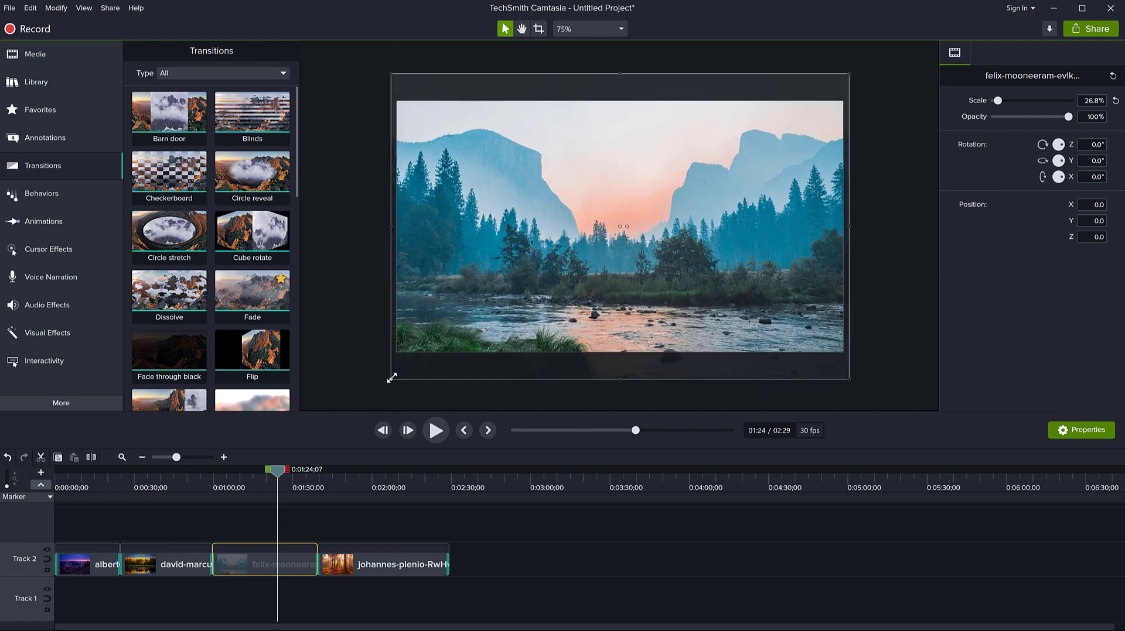
pyautogui.click(391, 516)
pyautogui.click(378, 485)
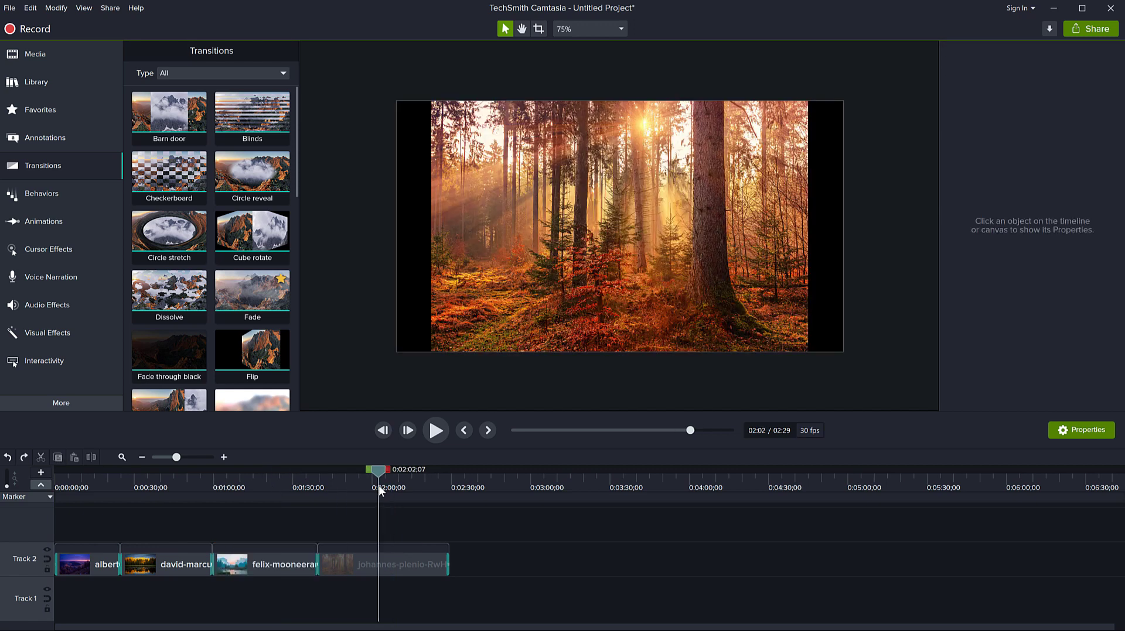
pyautogui.click(412, 565)
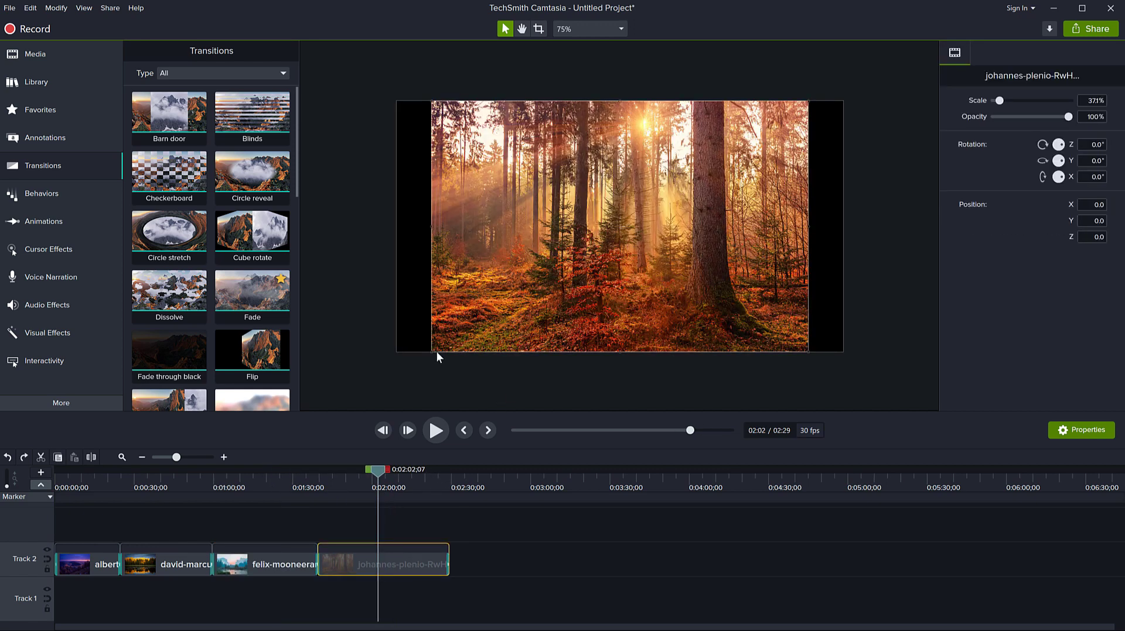
pyautogui.moveTo(432, 352); pyautogui.dragTo(386, 382)
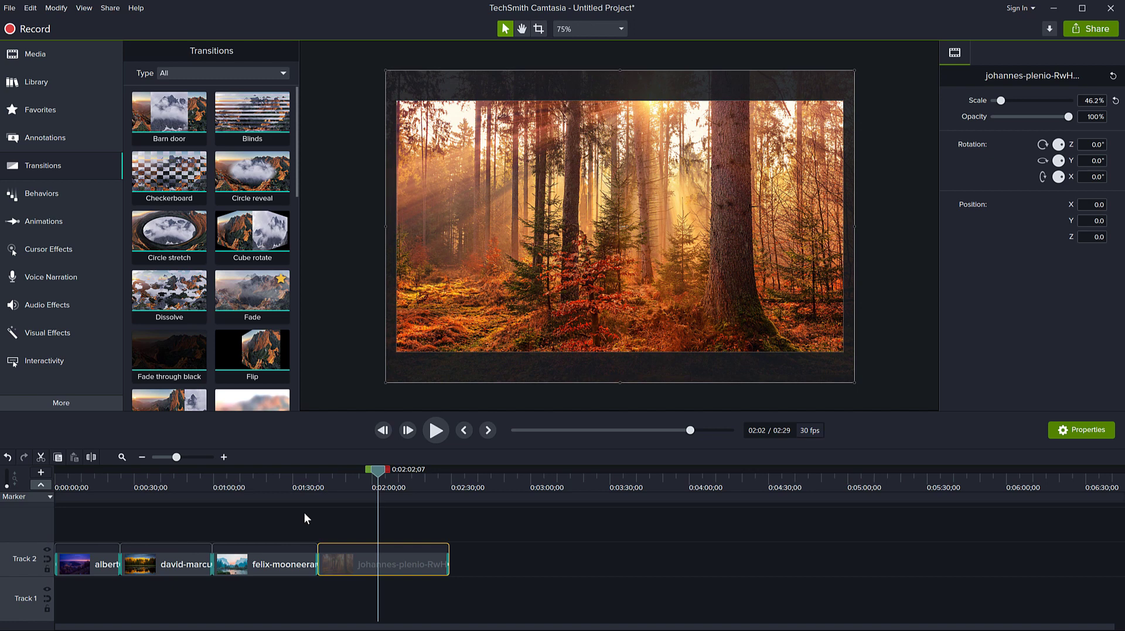
# Step: Preview playback from about 1:29 through the transition near 1:36
pyautogui.click(291, 487)
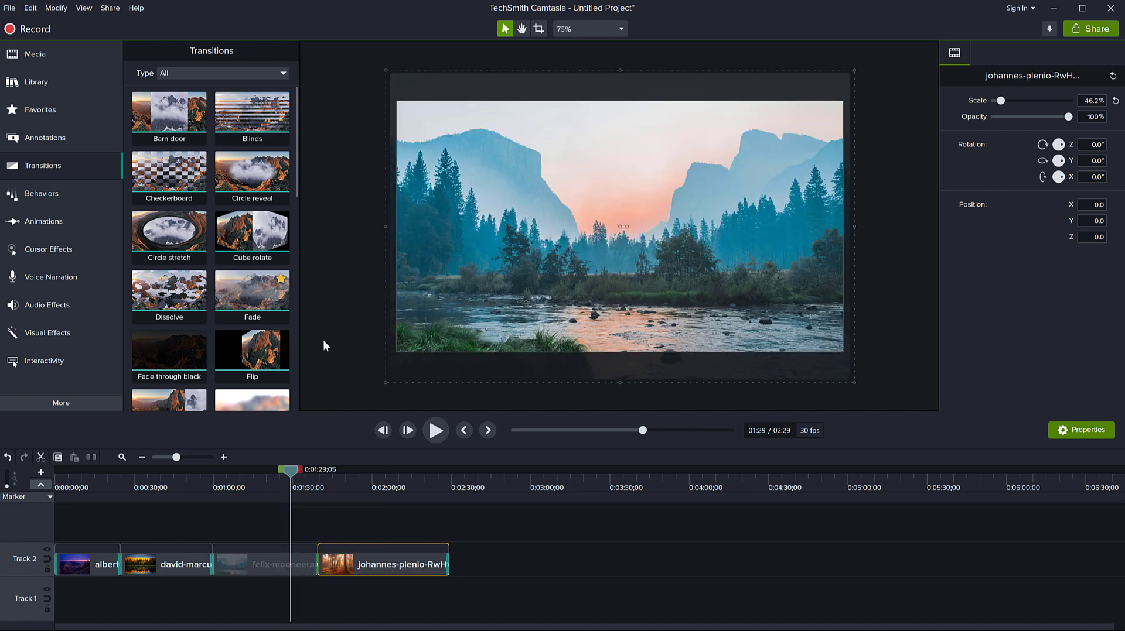
pyautogui.press('space')
pyautogui.moveTo(294, 470); pyautogui.dragTo(316, 471)
pyautogui.press('space')
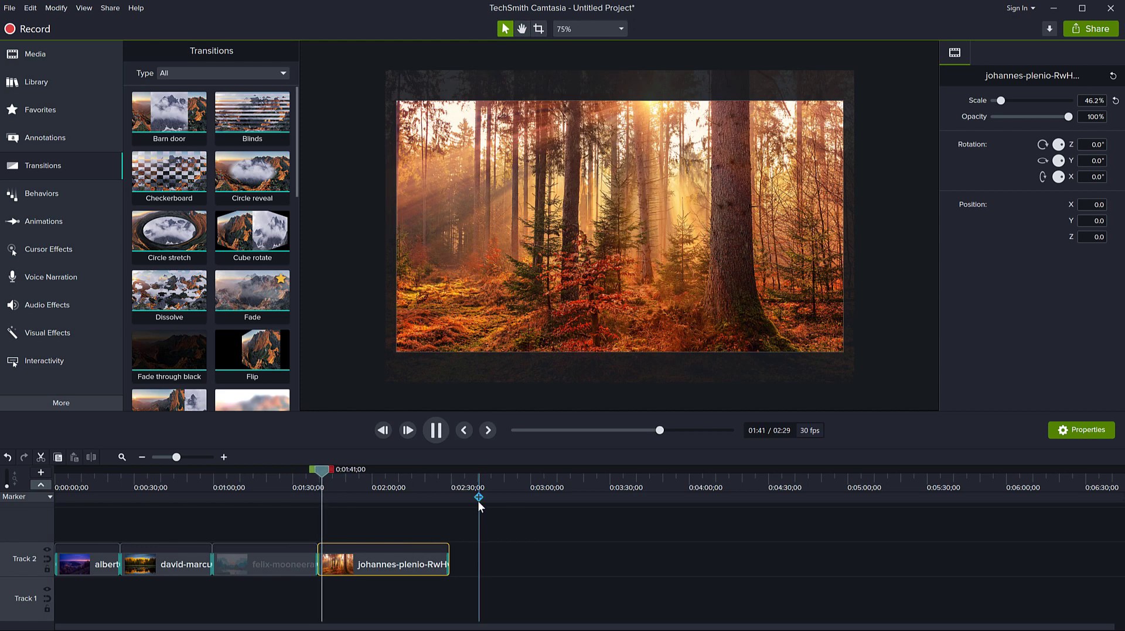
pyautogui.press('space')
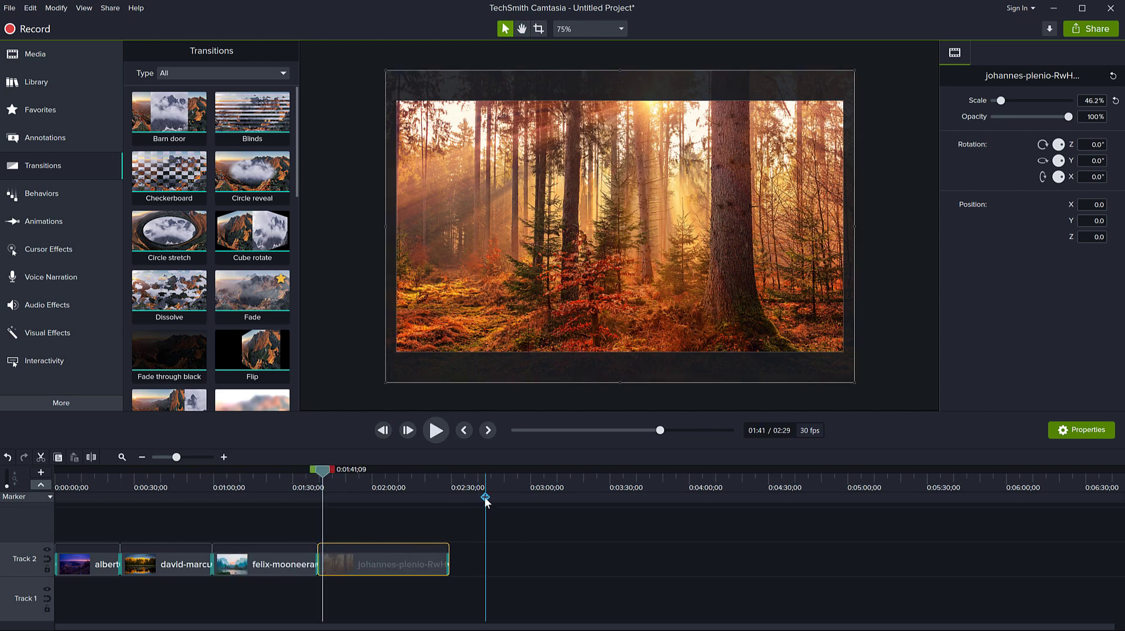
# Step: Place Autumn Rain.wav at the start of Track 1 and trim its end to 2:29
pyautogui.click(41, 56)
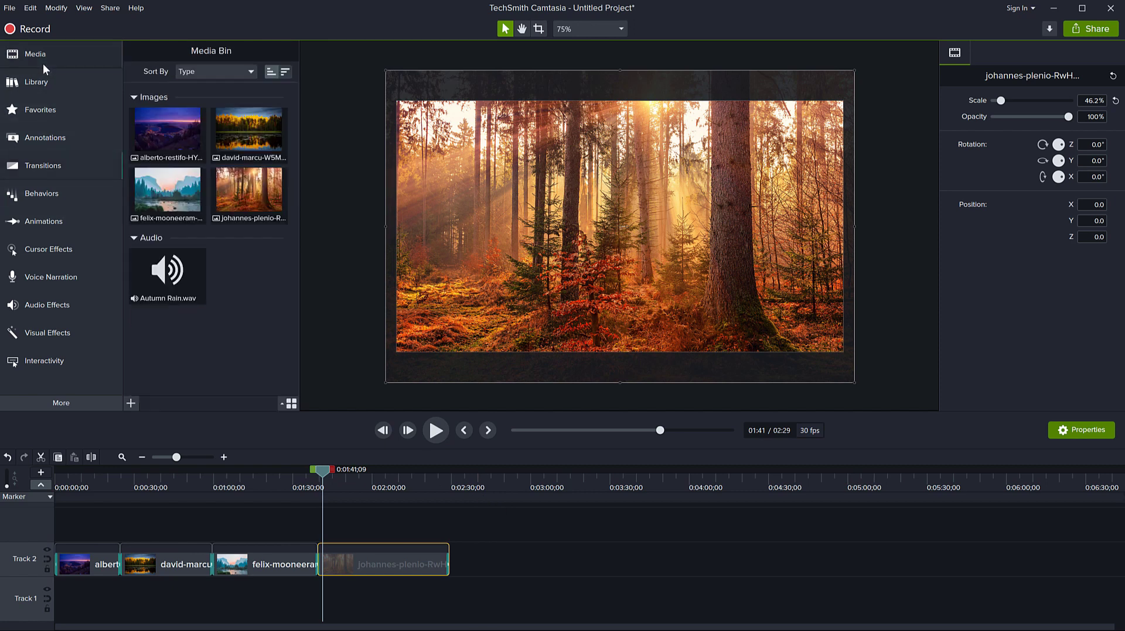
pyautogui.moveTo(187, 300)
pyautogui.mouseDown()
pyautogui.moveTo(205, 404)
pyautogui.moveTo(170, 611)
pyautogui.moveTo(56, 612)
pyautogui.mouseUp()
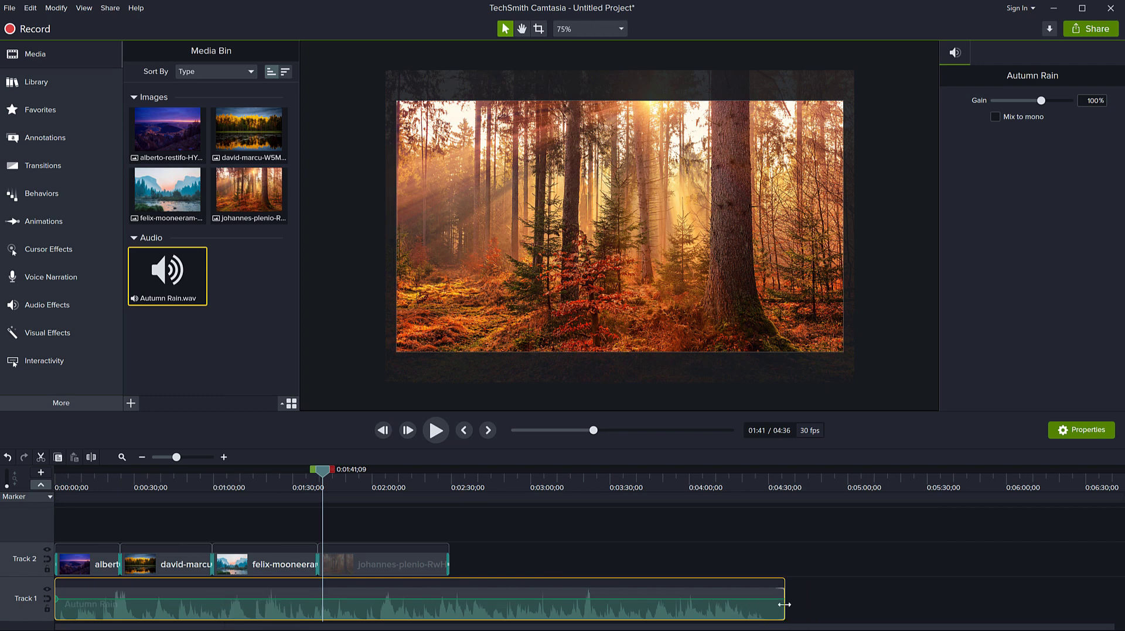
pyautogui.moveTo(784, 605); pyautogui.dragTo(449, 605)
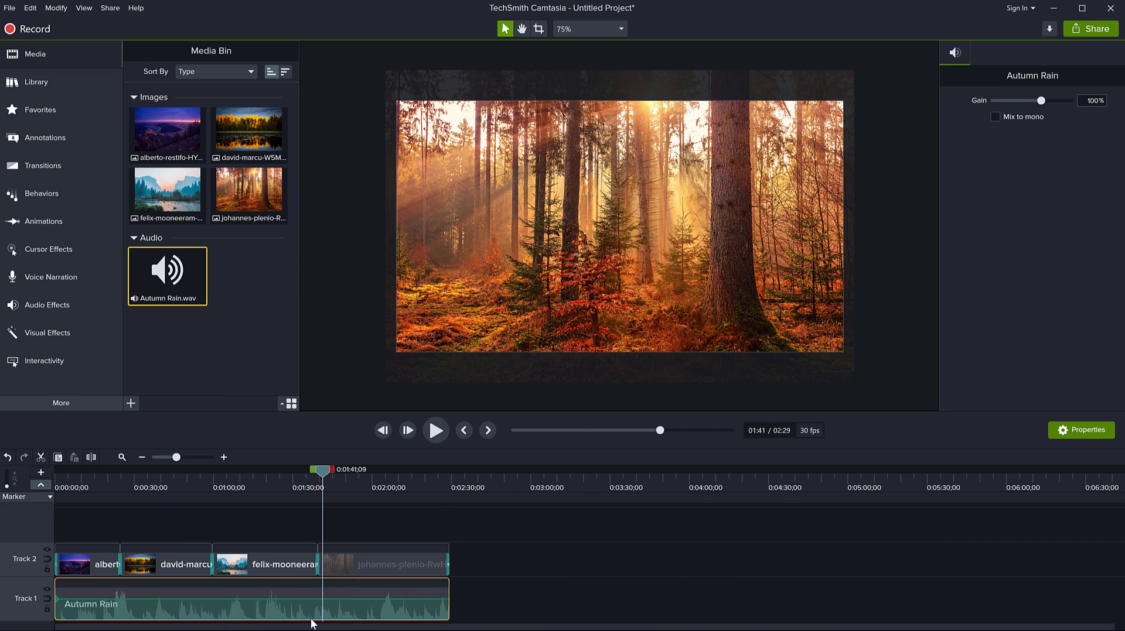
pyautogui.click(248, 525)
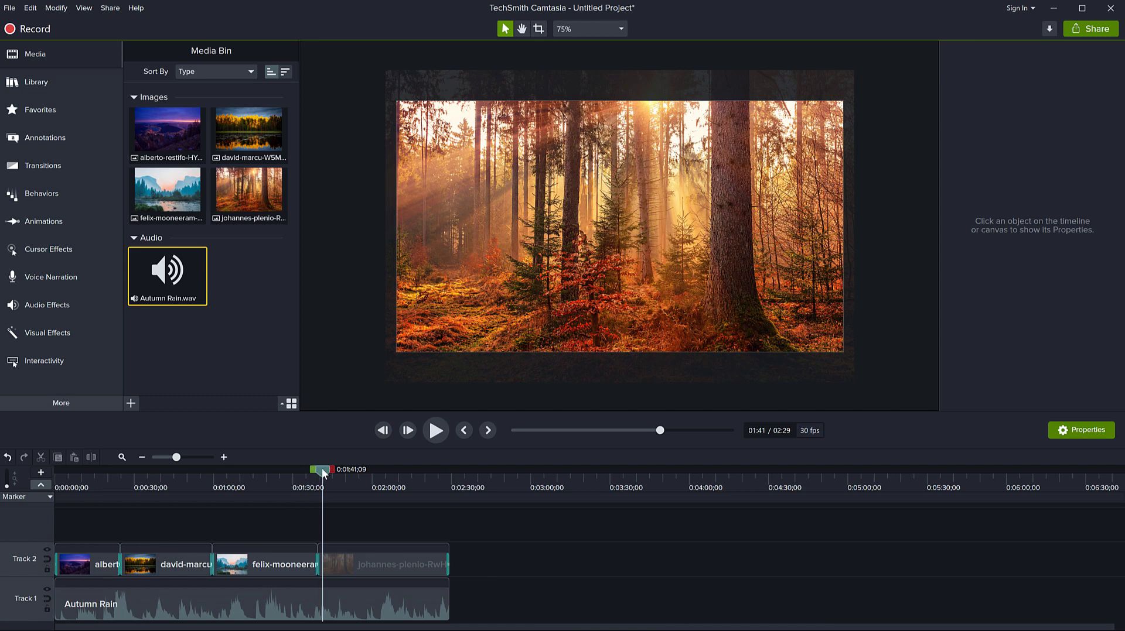
# Step: Play the slideshow preview from around 0:56 to check the music
pyautogui.moveTo(322, 469); pyautogui.dragTo(204, 487)
pyautogui.press('space')
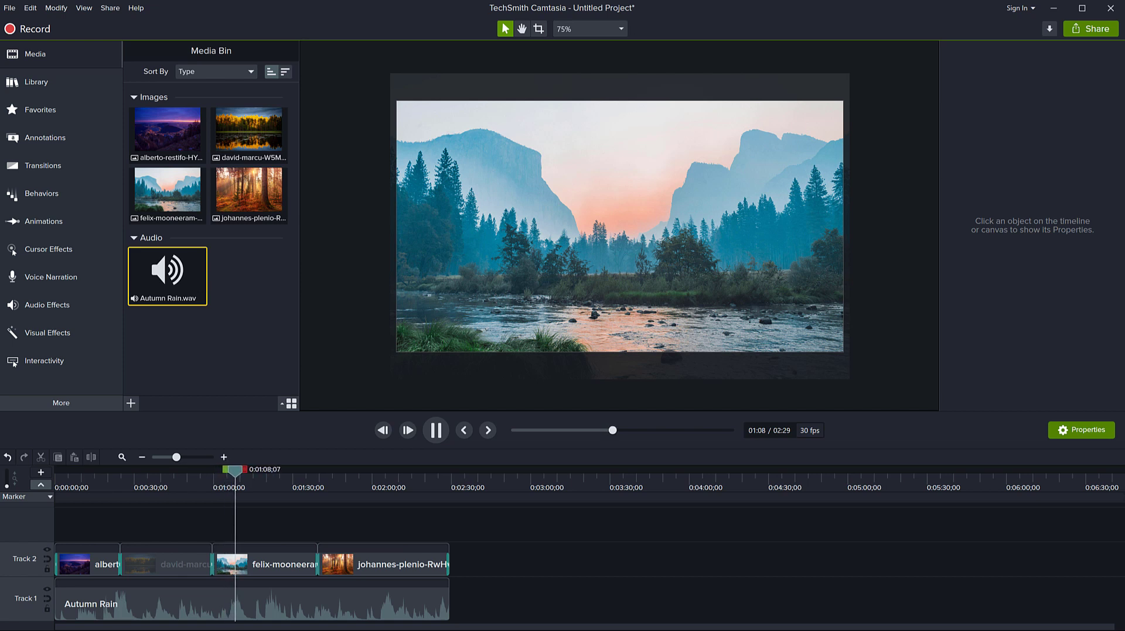
pyautogui.press('space')
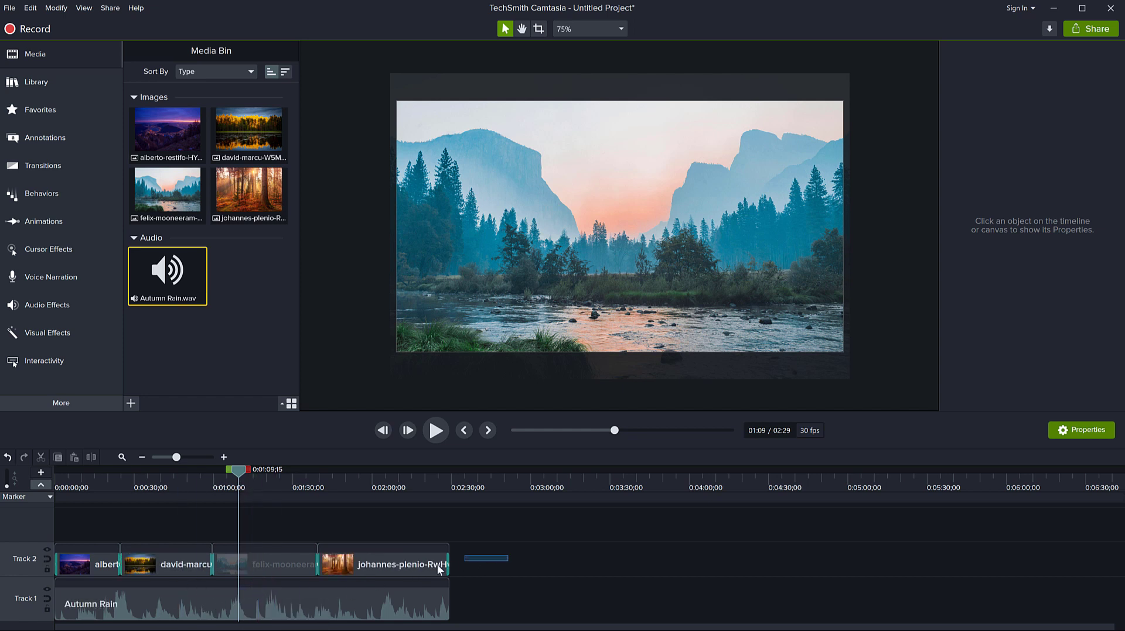
# Step: Marquee-select the four Track 2 photo clips and convert them to placeholders
pyautogui.moveTo(454, 567); pyautogui.dragTo(56, 565)
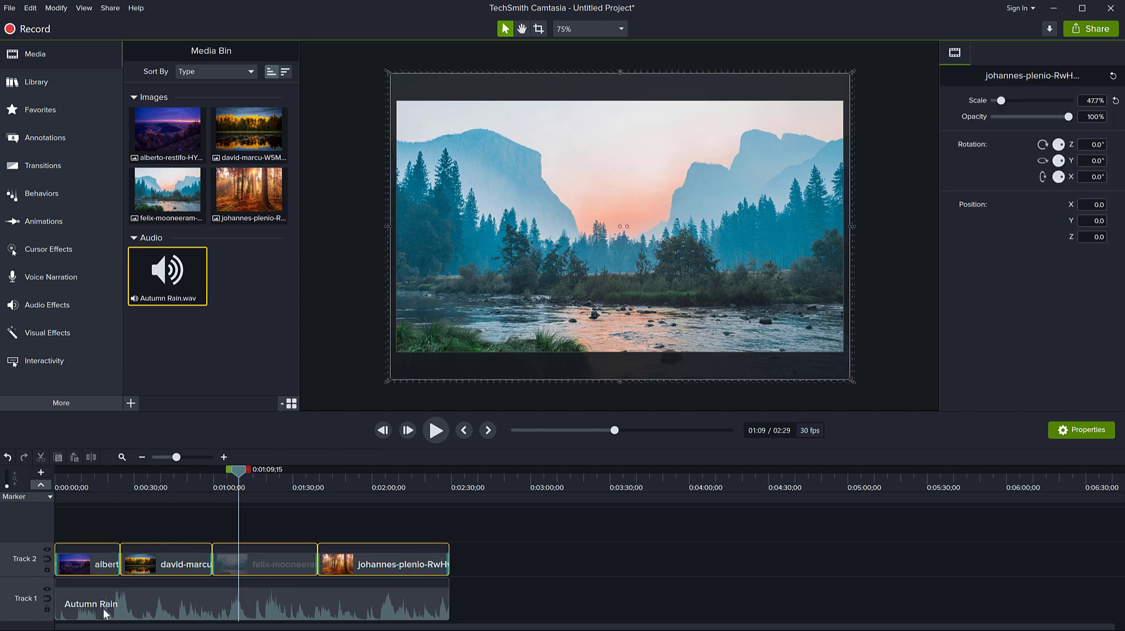
pyautogui.rightClick(166, 564)
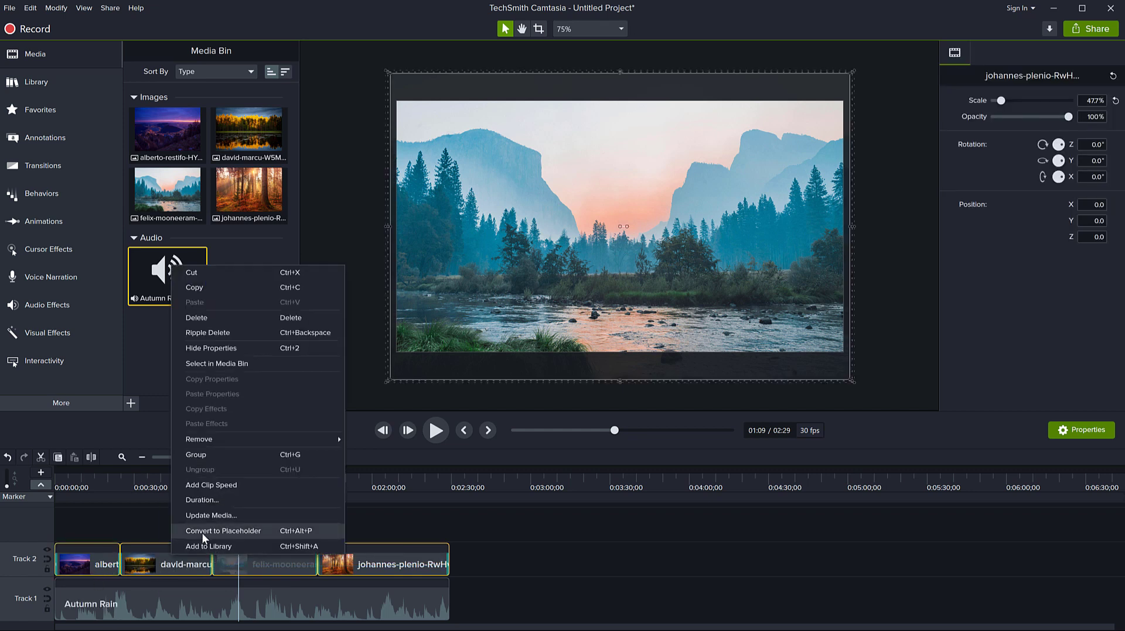
pyautogui.click(253, 532)
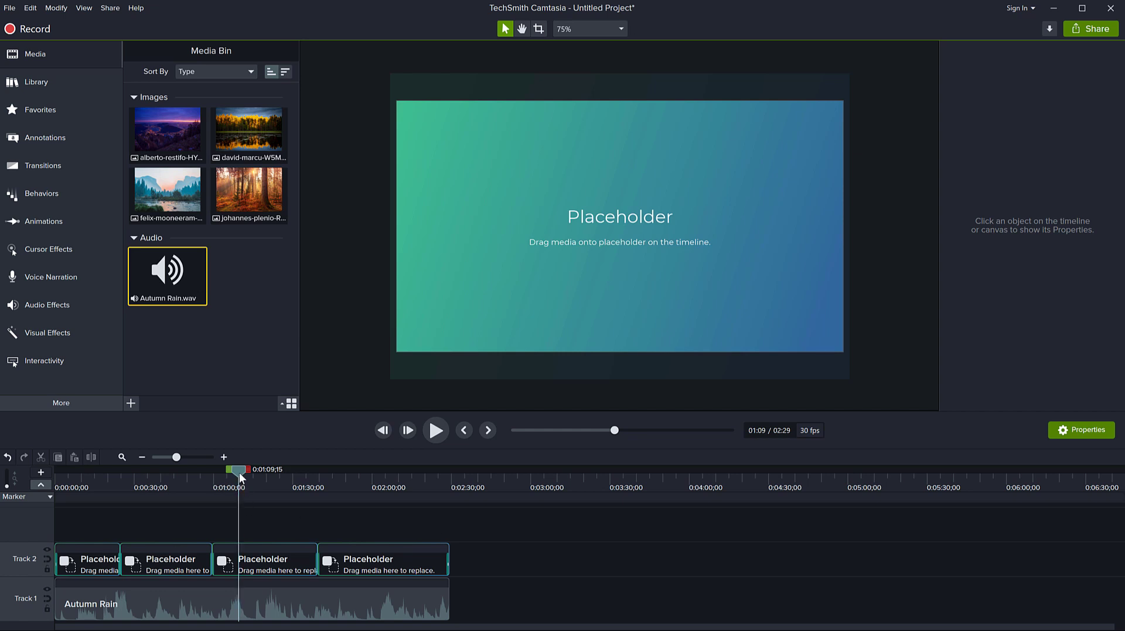
pyautogui.moveTo(242, 478); pyautogui.dragTo(213, 519)
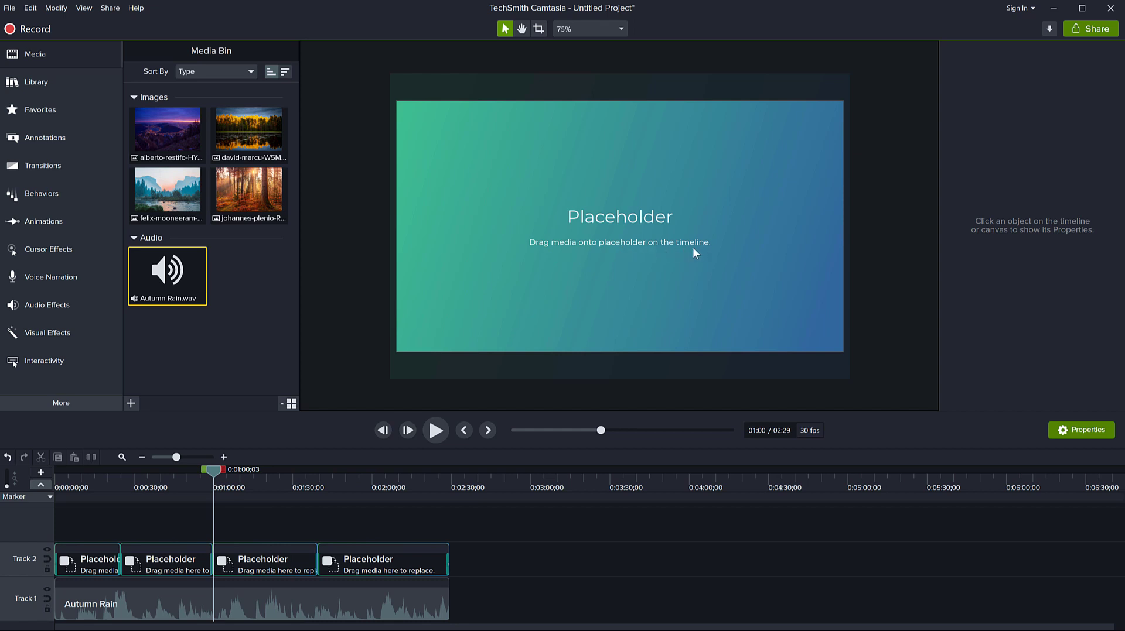
# Step: Convert the Autumn Rain clip to a placeholder, then undo to keep it as audio
pyautogui.click(217, 606)
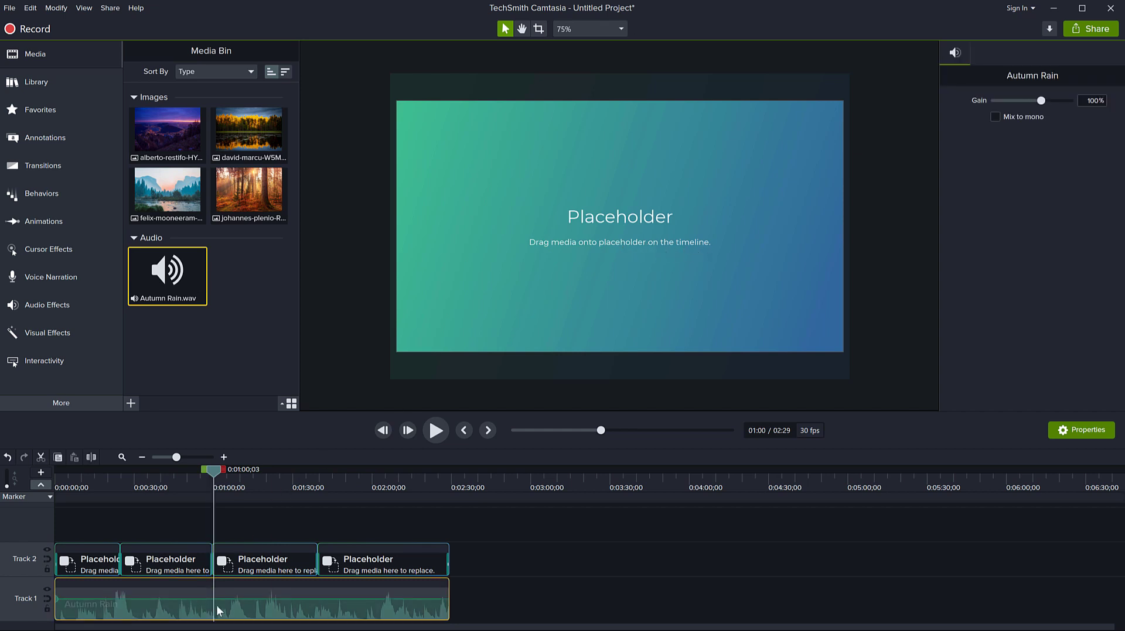
pyautogui.rightClick(263, 592)
pyautogui.click(304, 564)
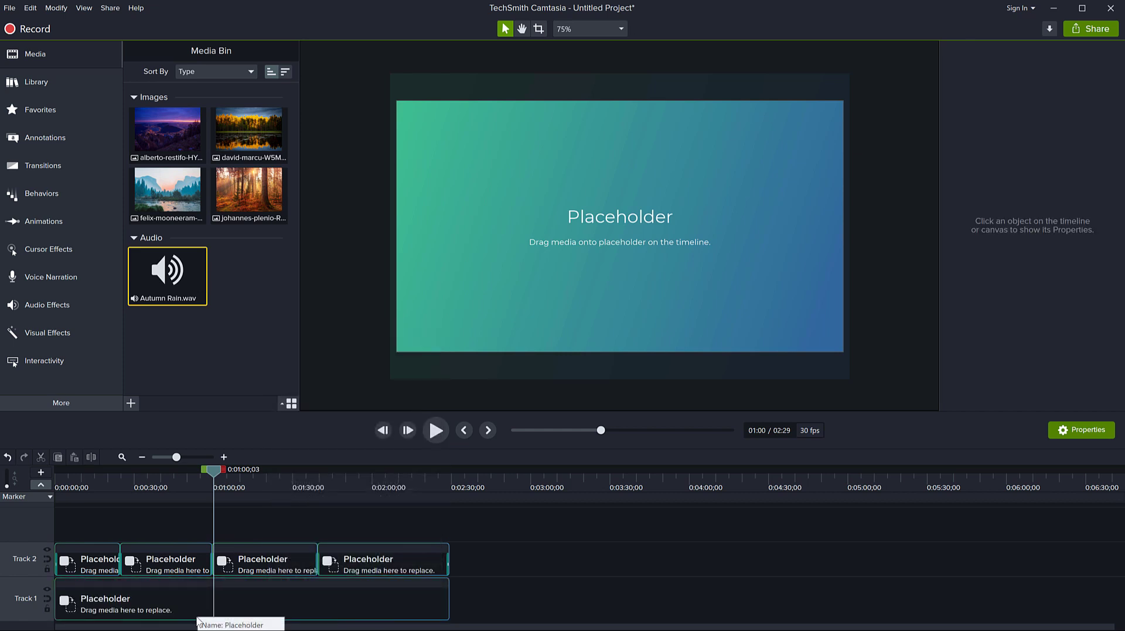
pyautogui.hotkey('ctrl', 'z')
# Step: Enlarge the timeline area and make Track 1 much taller
pyautogui.click(164, 610)
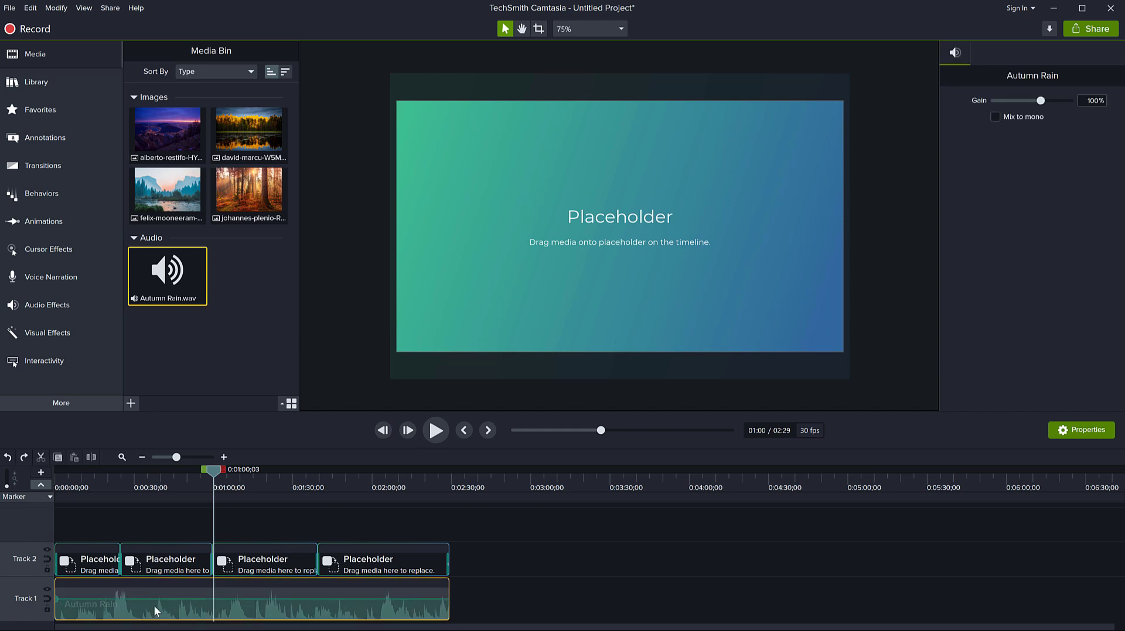
pyautogui.scroll(3, 129, 604)
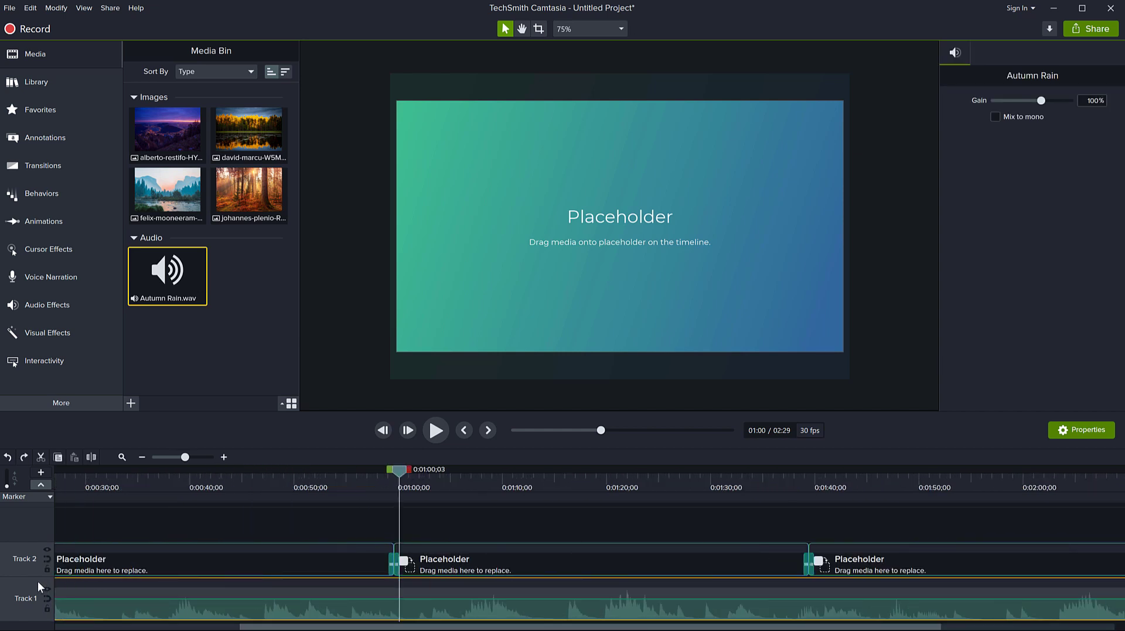
pyautogui.moveTo(349, 412); pyautogui.dragTo(357, 309)
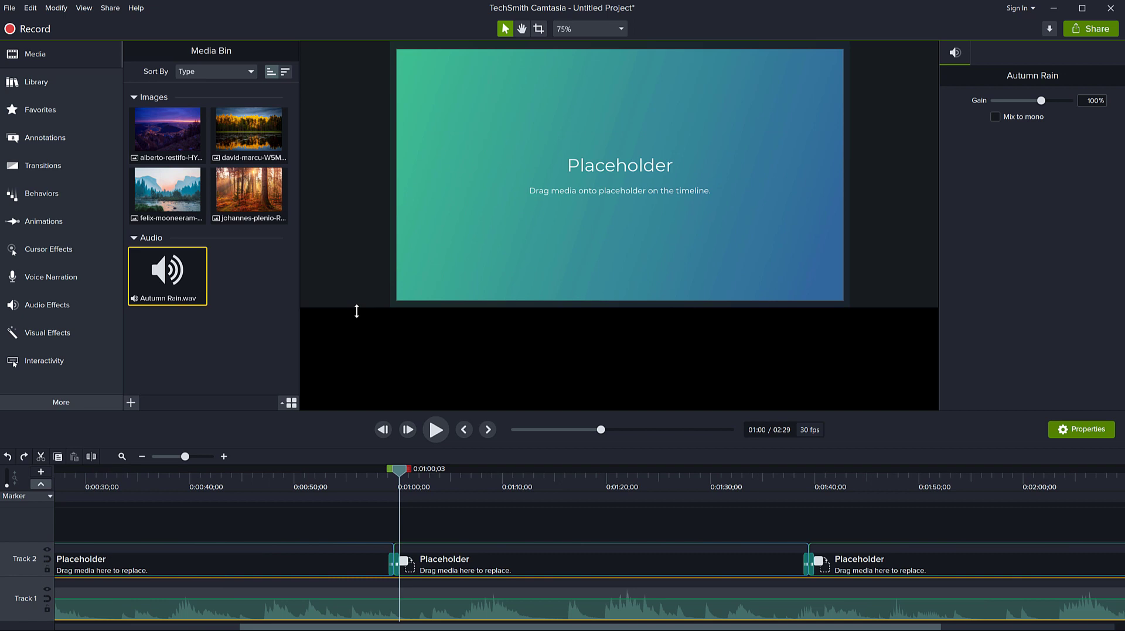
pyautogui.moveTo(26, 579); pyautogui.dragTo(33, 470)
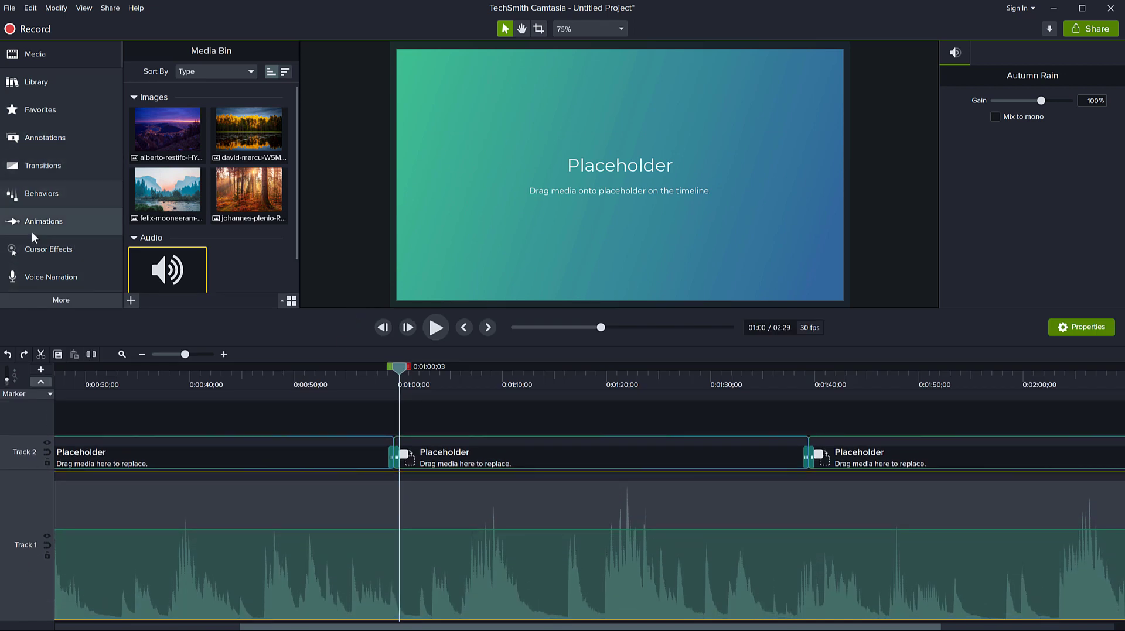
# Step: Apply Fade In and Fade Out audio effects to the Autumn Rain clip
pyautogui.click(50, 301)
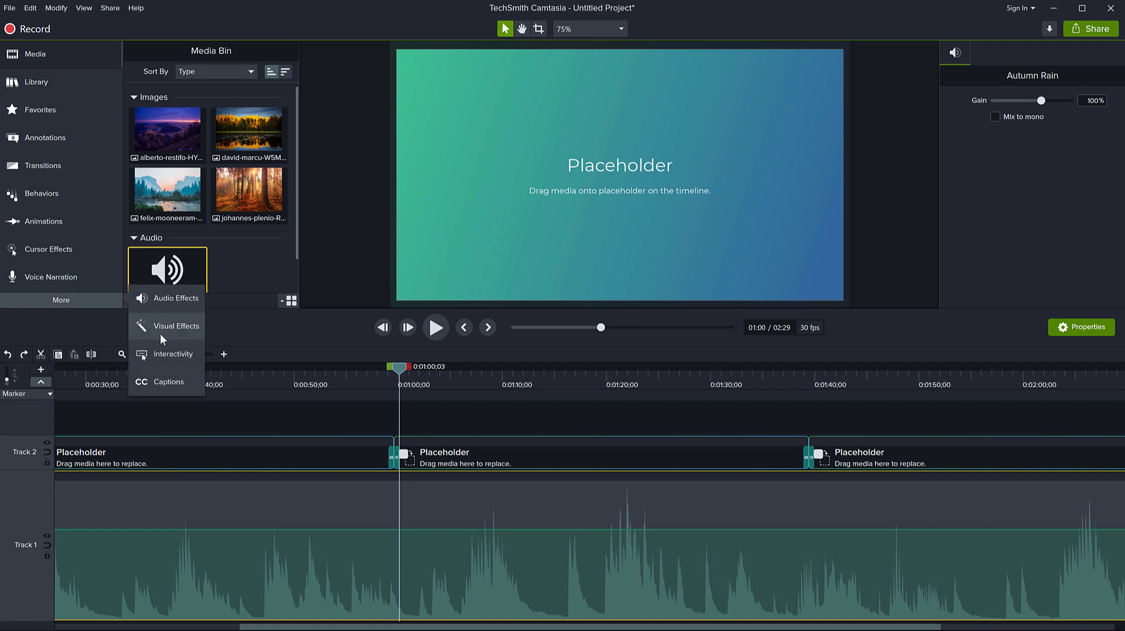
pyautogui.click(160, 304)
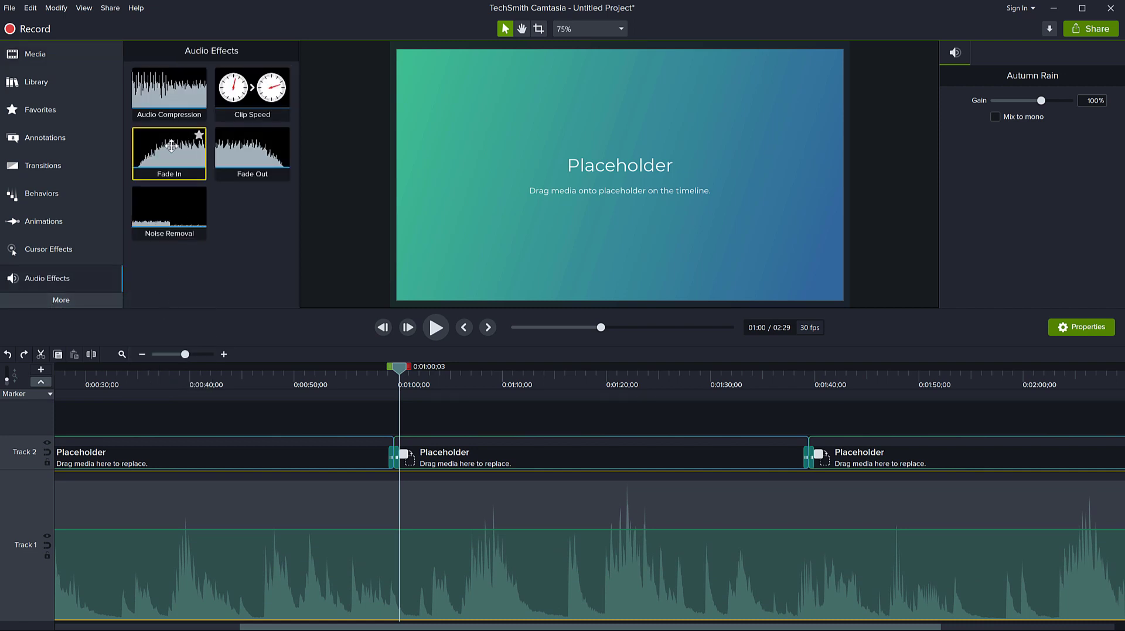
pyautogui.scroll(-2, 245, 519)
pyautogui.scroll(-1, 245, 519)
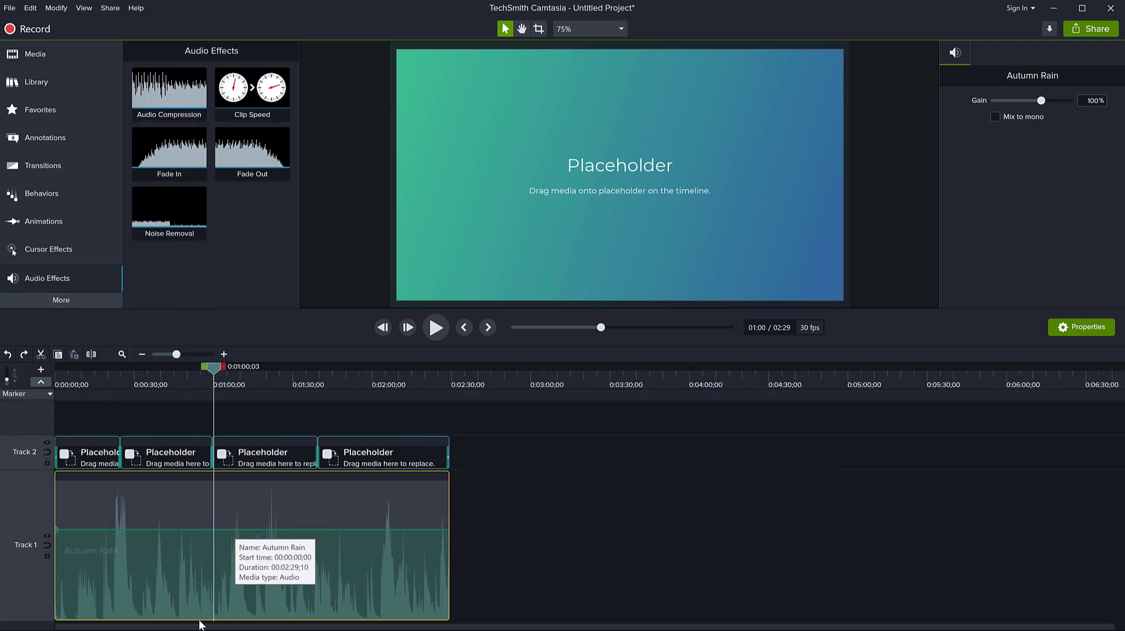
pyautogui.moveTo(169, 150); pyautogui.dragTo(71, 600)
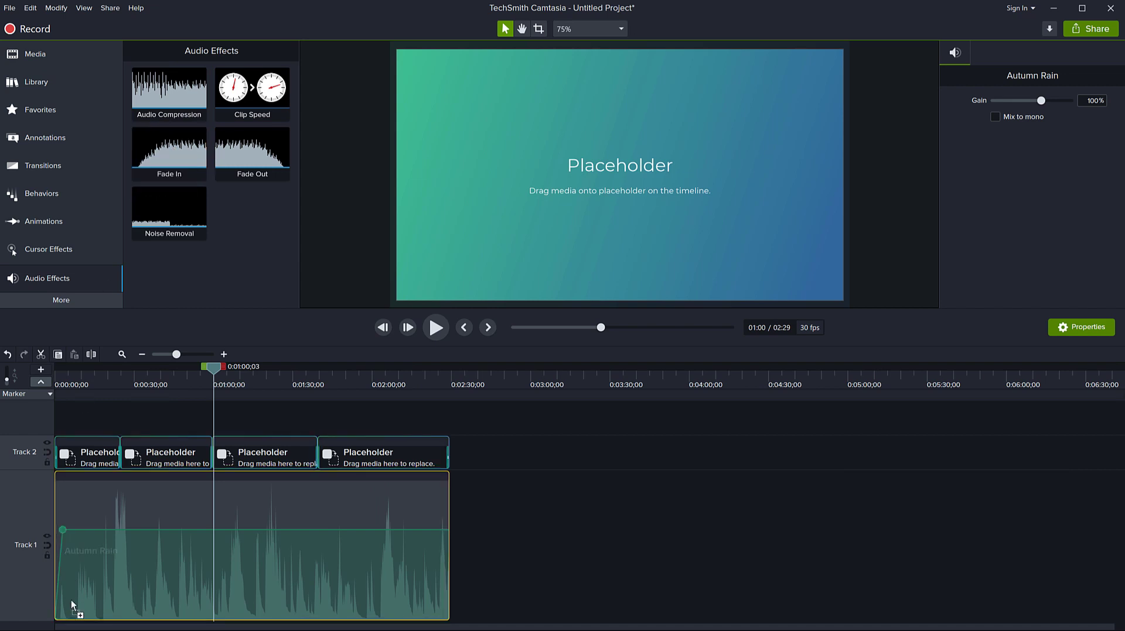
pyautogui.moveTo(252, 149); pyautogui.dragTo(416, 574)
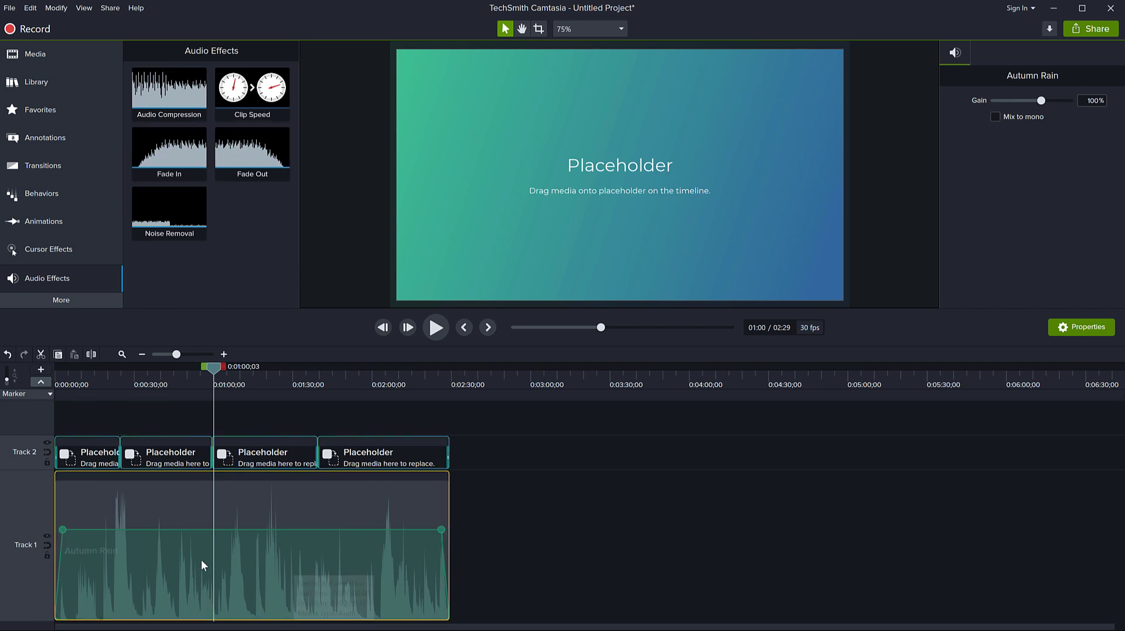
# Step: Add volume points and lower the middle one to 46% for a dip around 1:15
pyautogui.click(244, 529)
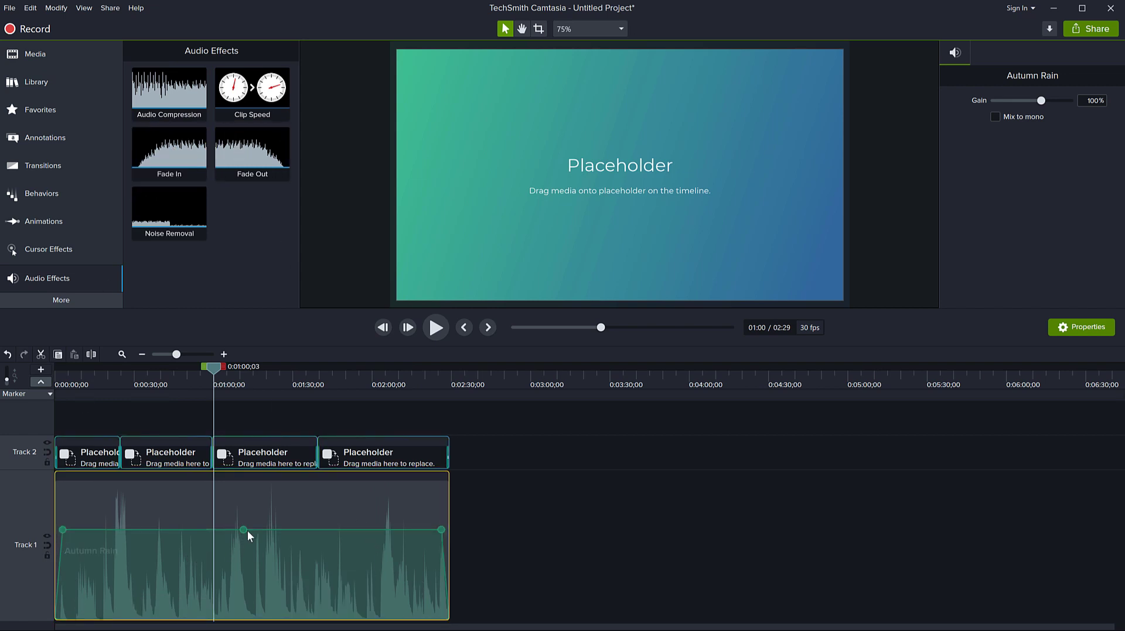
pyautogui.click(277, 530)
pyautogui.hotkey('ctrl', '+')
pyautogui.moveTo(542, 530); pyautogui.dragTo(540, 597)
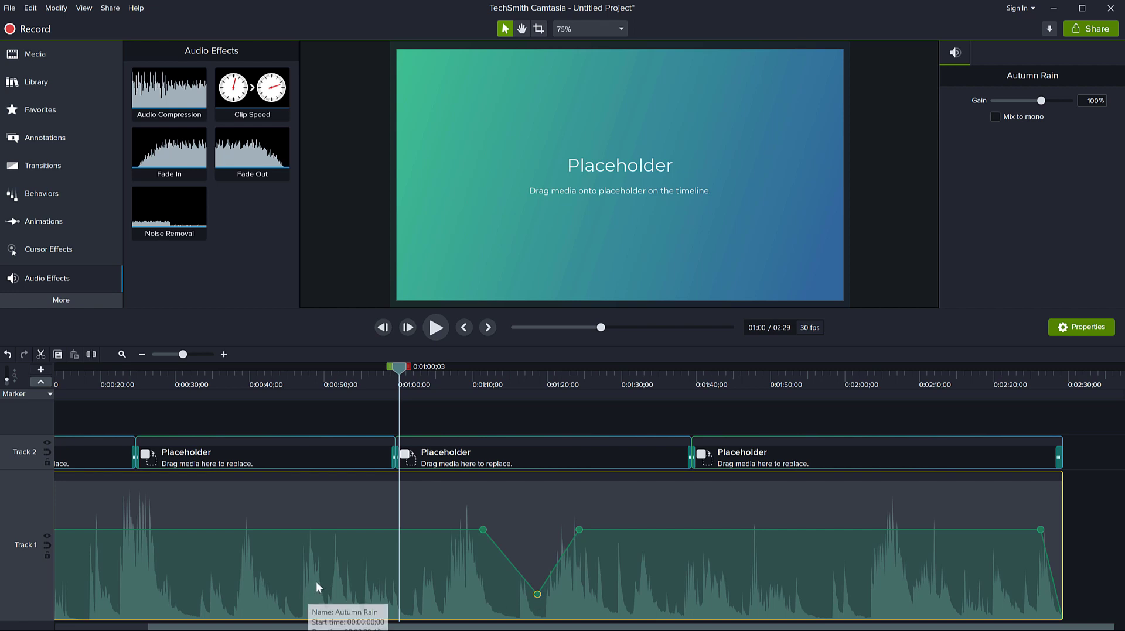
pyautogui.moveTo(397, 370); pyautogui.dragTo(388, 373)
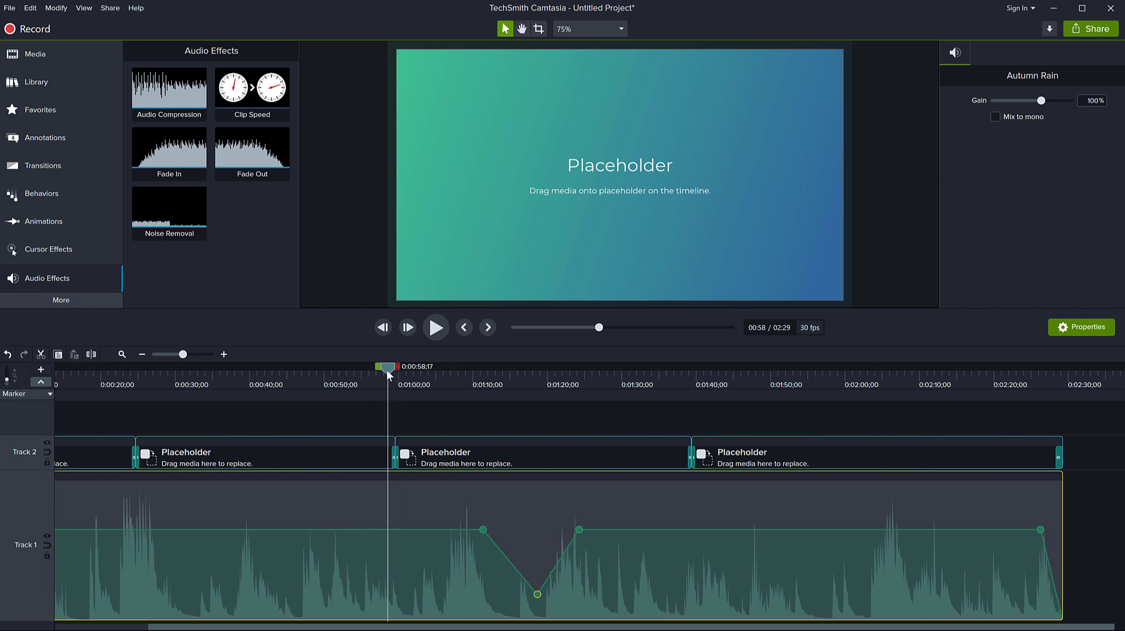
pyautogui.hotkey('ctrl', '-')
# Step: Convert the faded Autumn Rain clip to a placeholder and shrink Track 1 back down
pyautogui.click(725, 525)
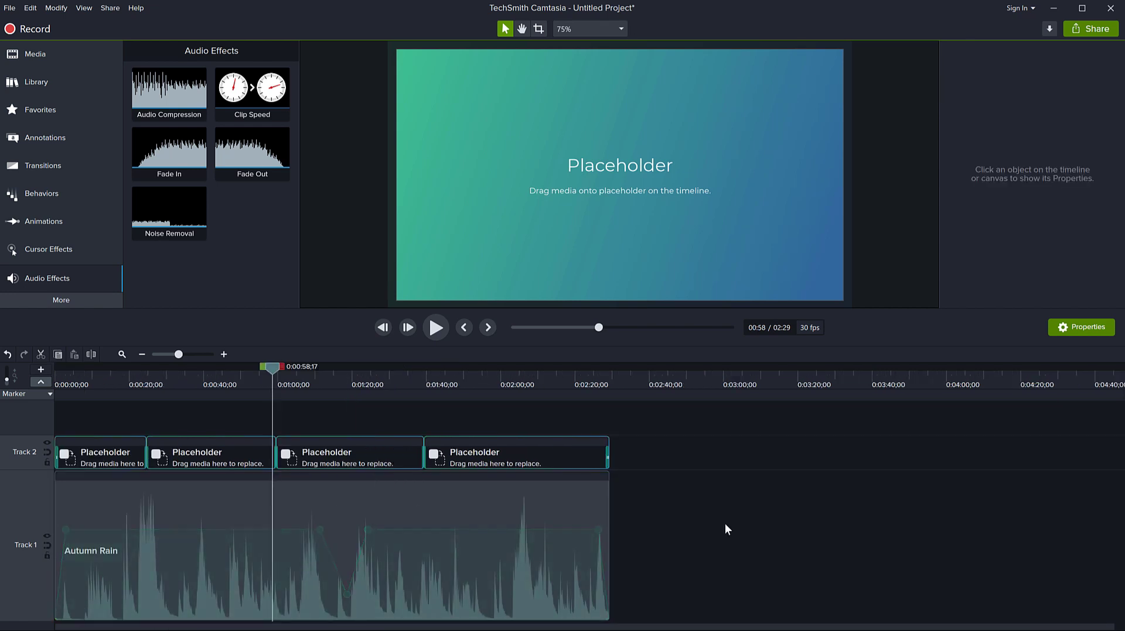
pyautogui.rightClick(292, 547)
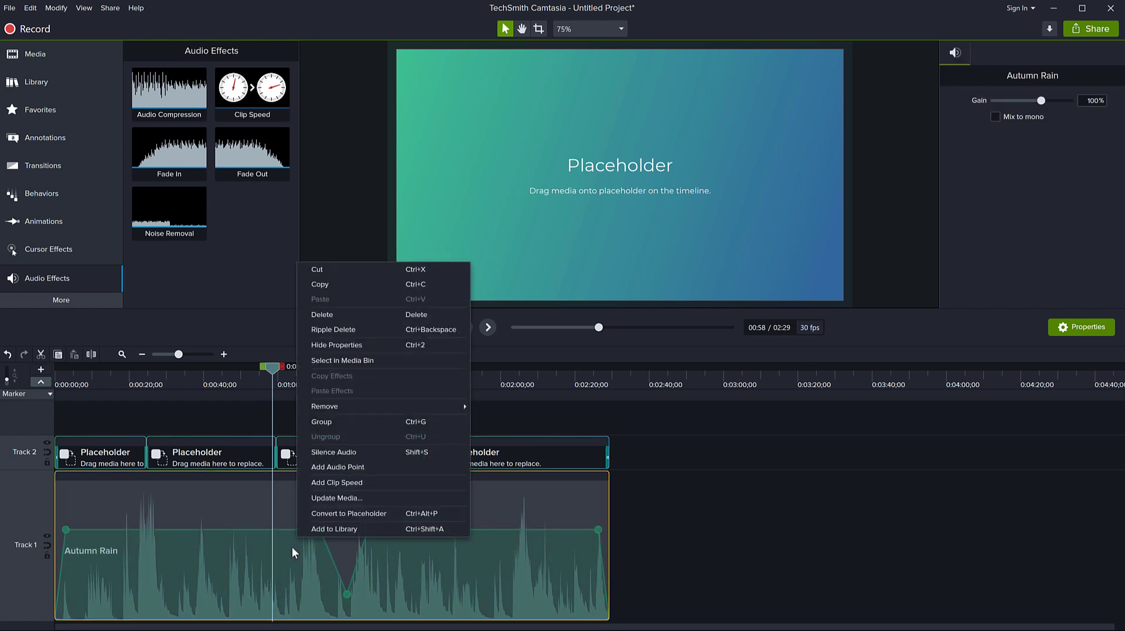
pyautogui.click(341, 514)
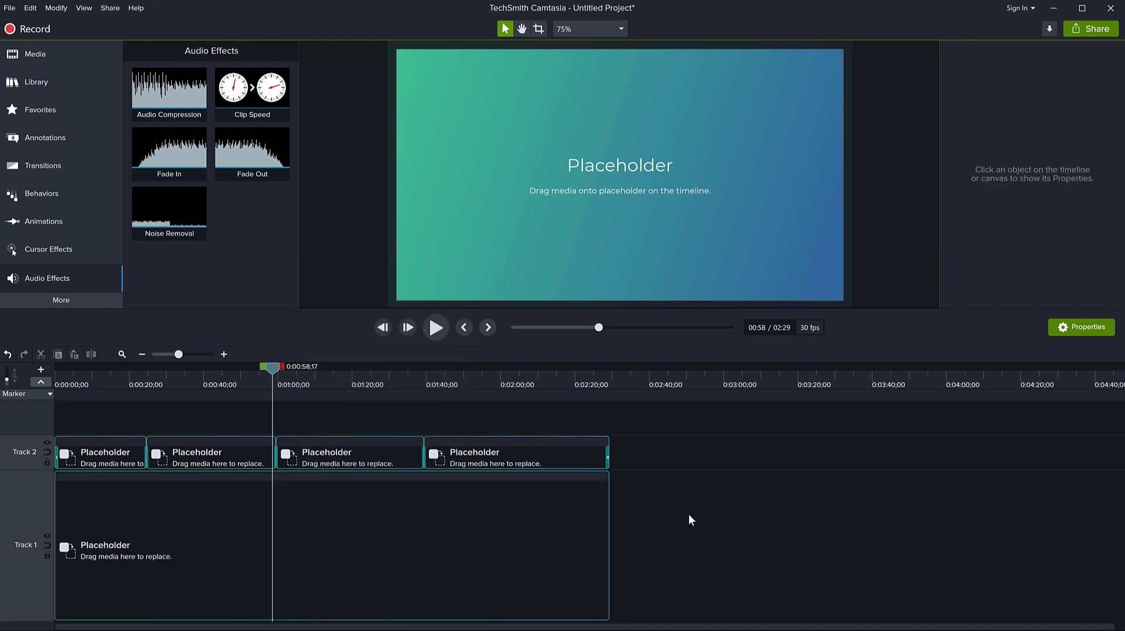
pyautogui.moveTo(31, 472); pyautogui.dragTo(35, 536)
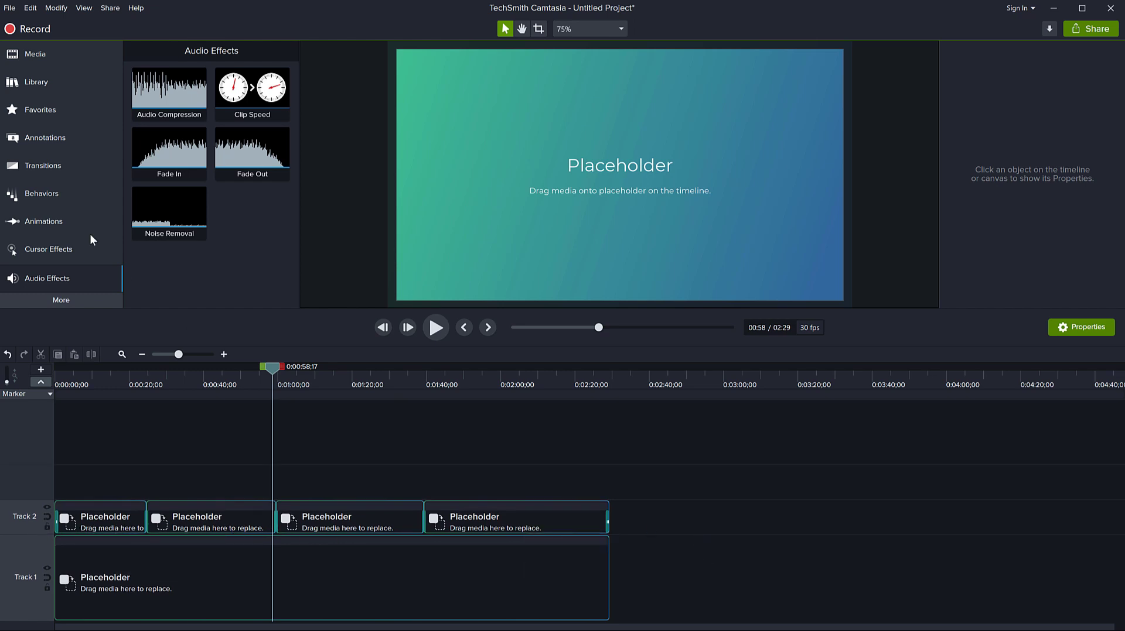
# Step: Delete Autumn Rain.wav from the Media Bin
pyautogui.click(32, 54)
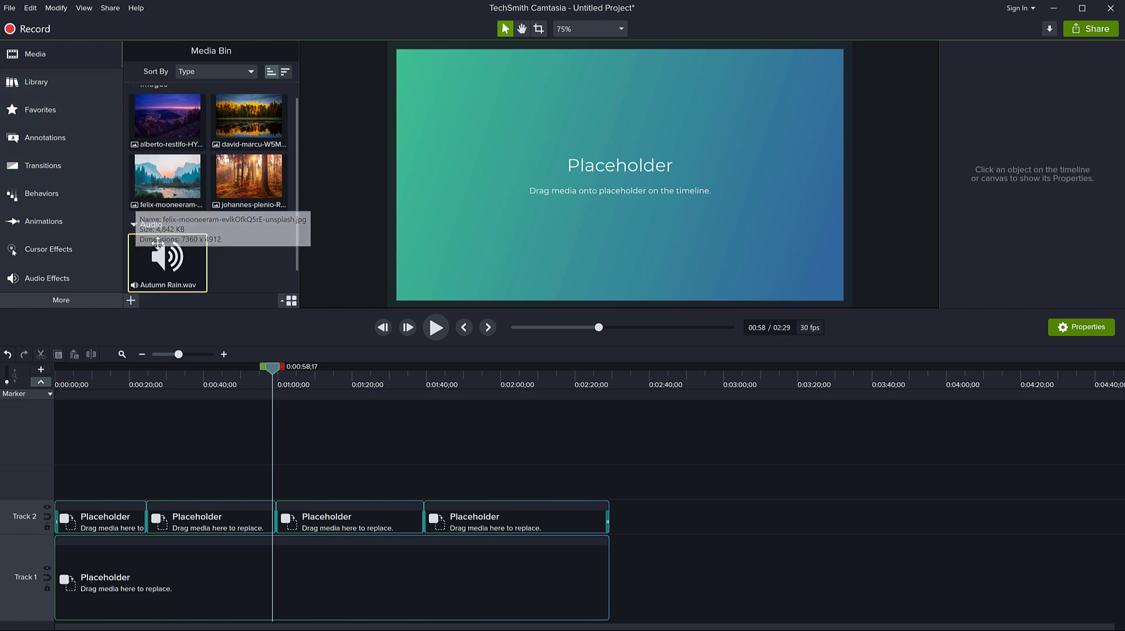
pyautogui.rightClick(177, 269)
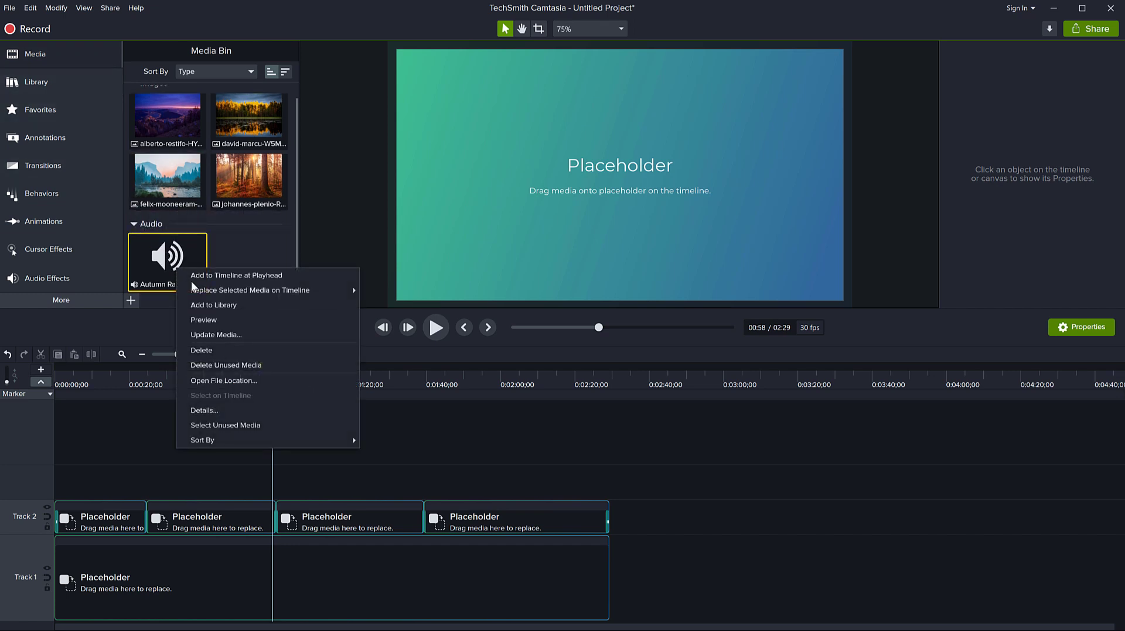
pyautogui.click(205, 351)
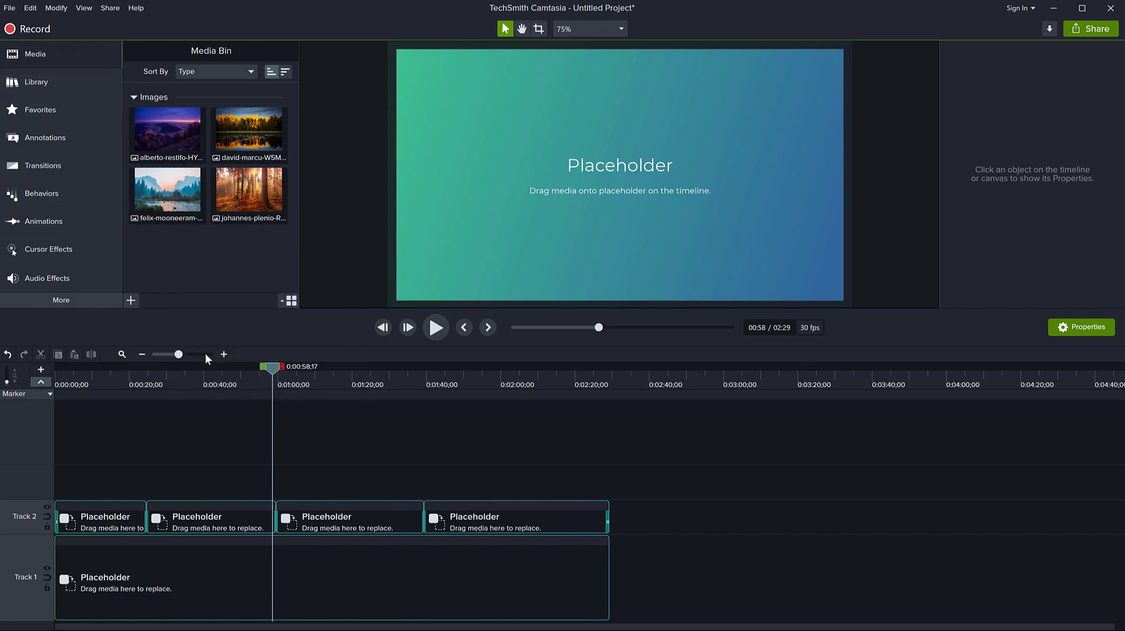
# Step: Select the four old images in the Media Bin and delete them as unused media
pyautogui.moveTo(264, 257); pyautogui.dragTo(135, 112)
pyautogui.rightClick(246, 139)
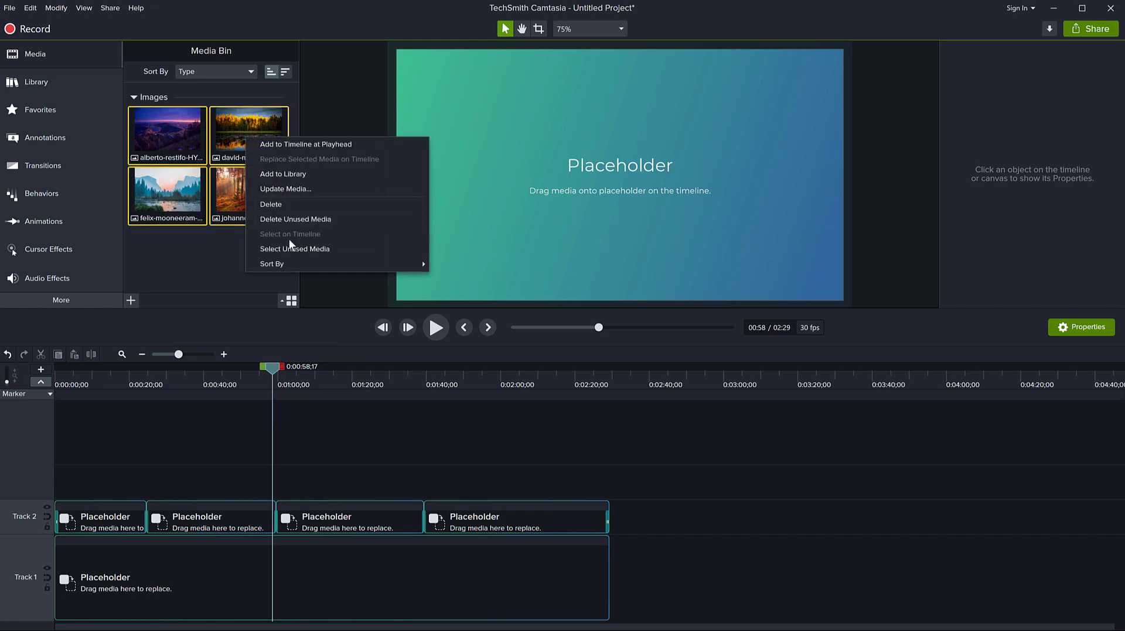
pyautogui.click(284, 220)
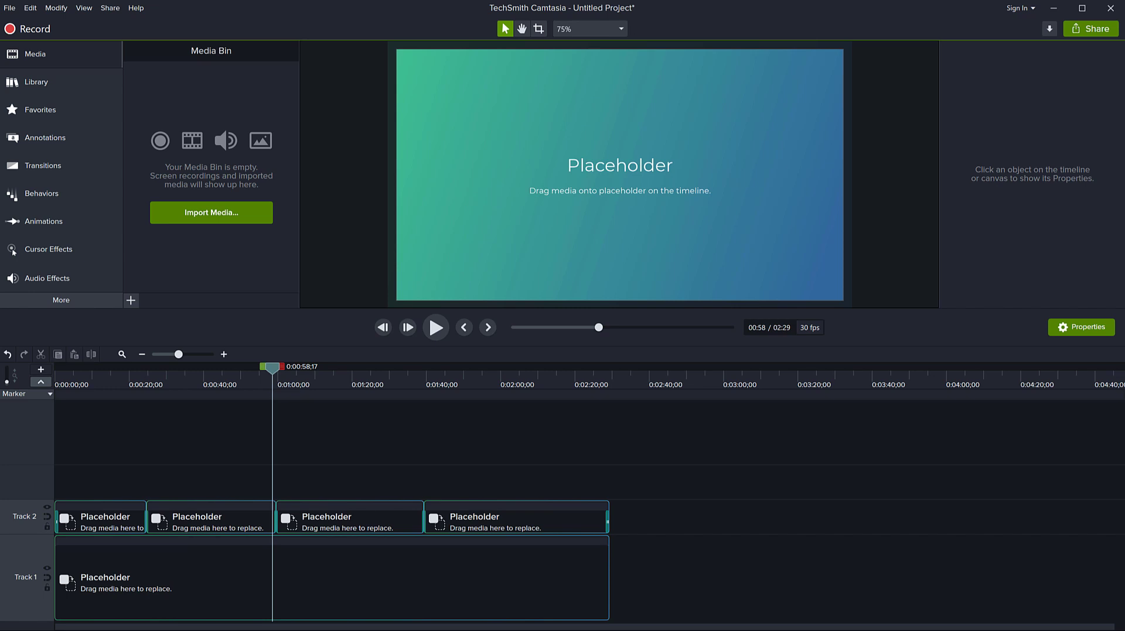
# Step: Import the four landscape photos and the 022 Meditation B music file into the Media Bin
pyautogui.moveTo(0, 164); pyautogui.dragTo(162, 106)
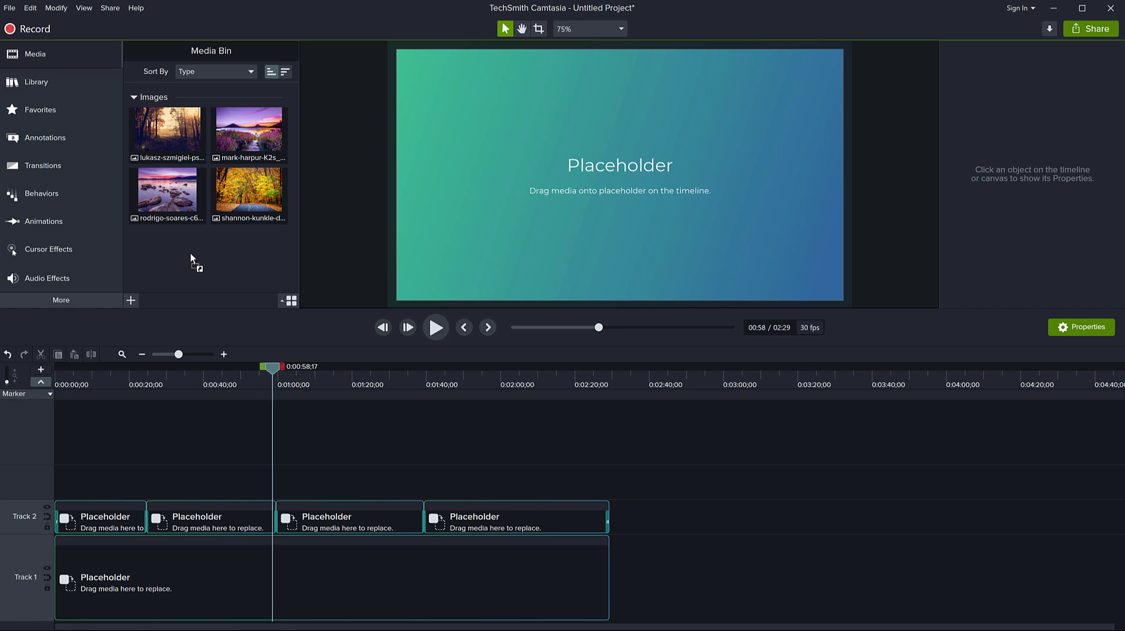
pyautogui.moveTo(190, 252); pyautogui.dragTo(189, 252)
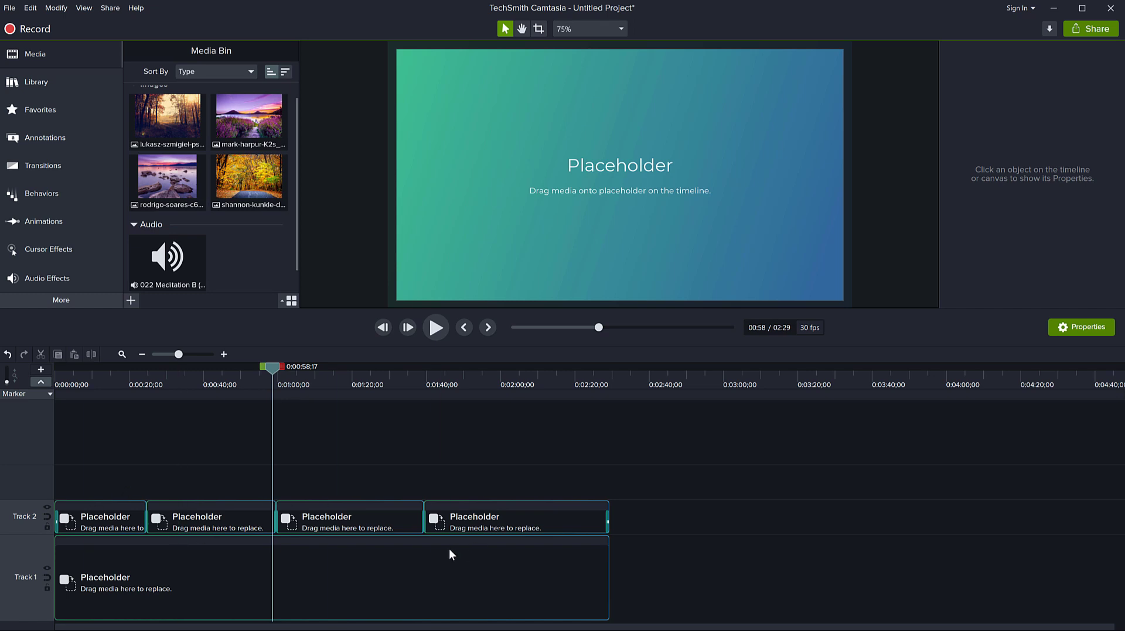
# Step: Place the lukasz-szmigiel autumn forest photo into the first Track 2 placeholder
pyautogui.click(169, 121)
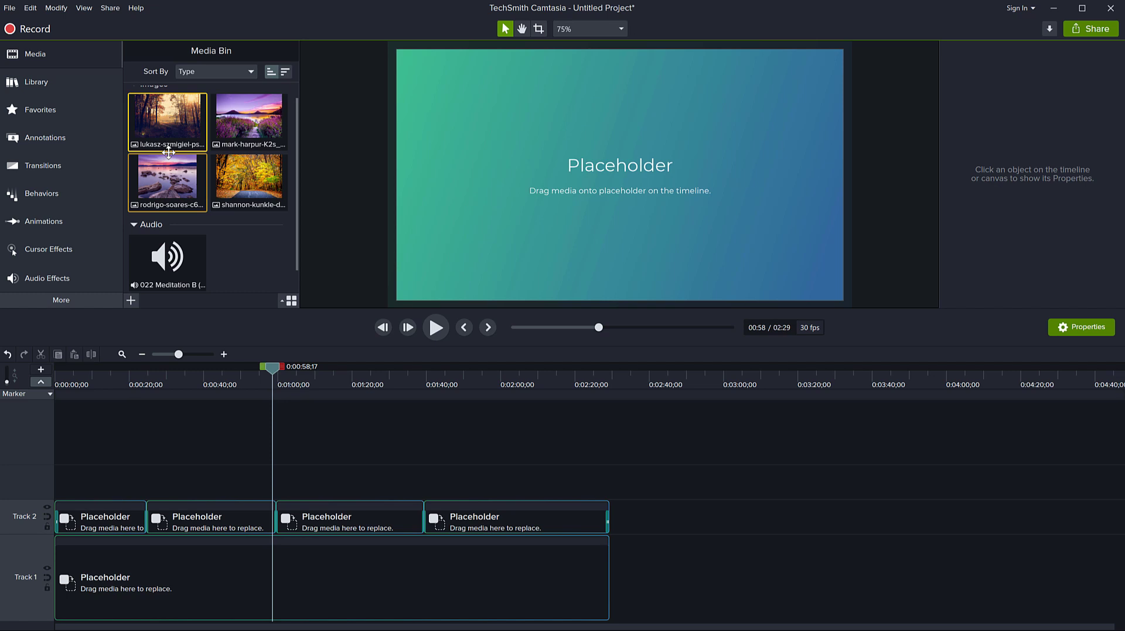
pyautogui.moveTo(168, 131); pyautogui.dragTo(156, 427)
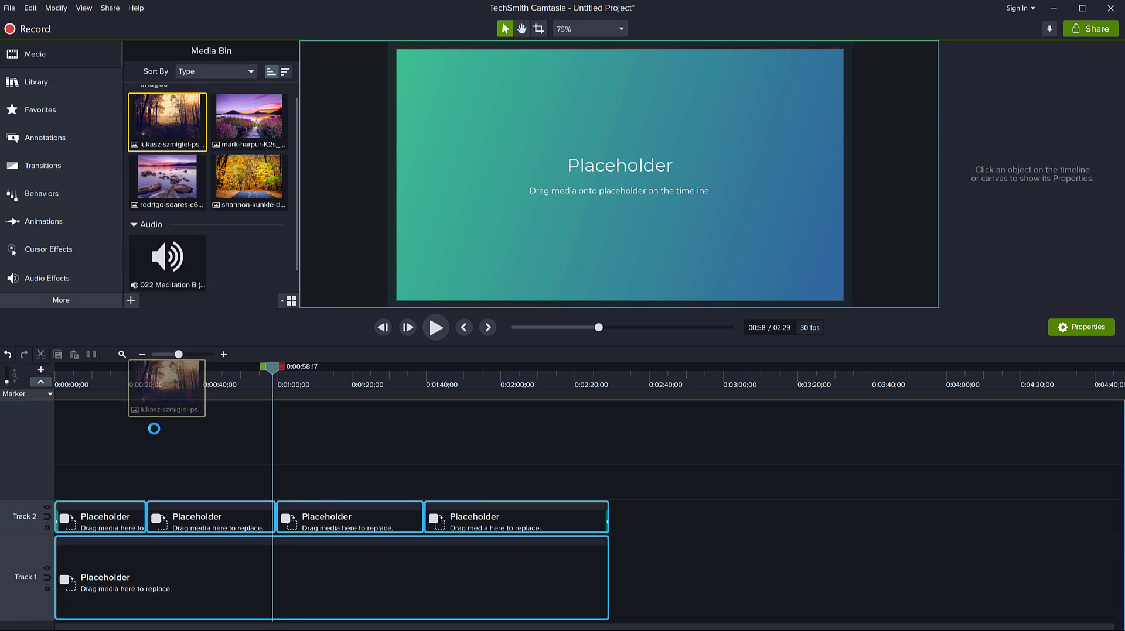
pyautogui.moveTo(170, 147); pyautogui.dragTo(96, 517)
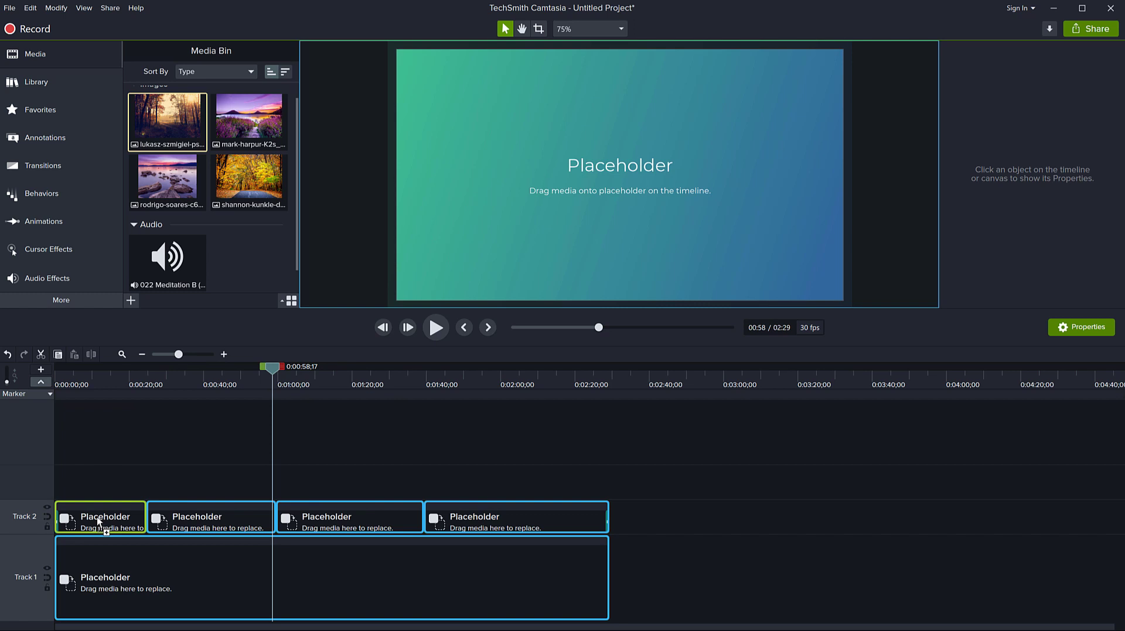
pyautogui.moveTo(98, 518); pyautogui.dragTo(108, 484)
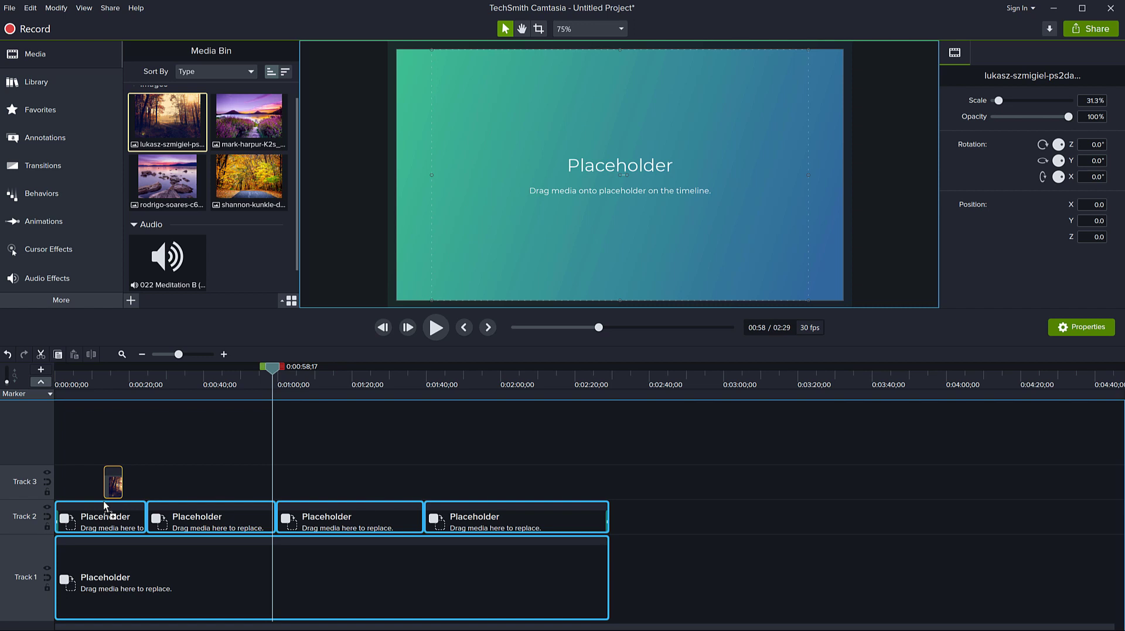
pyautogui.moveTo(106, 505); pyautogui.dragTo(95, 518)
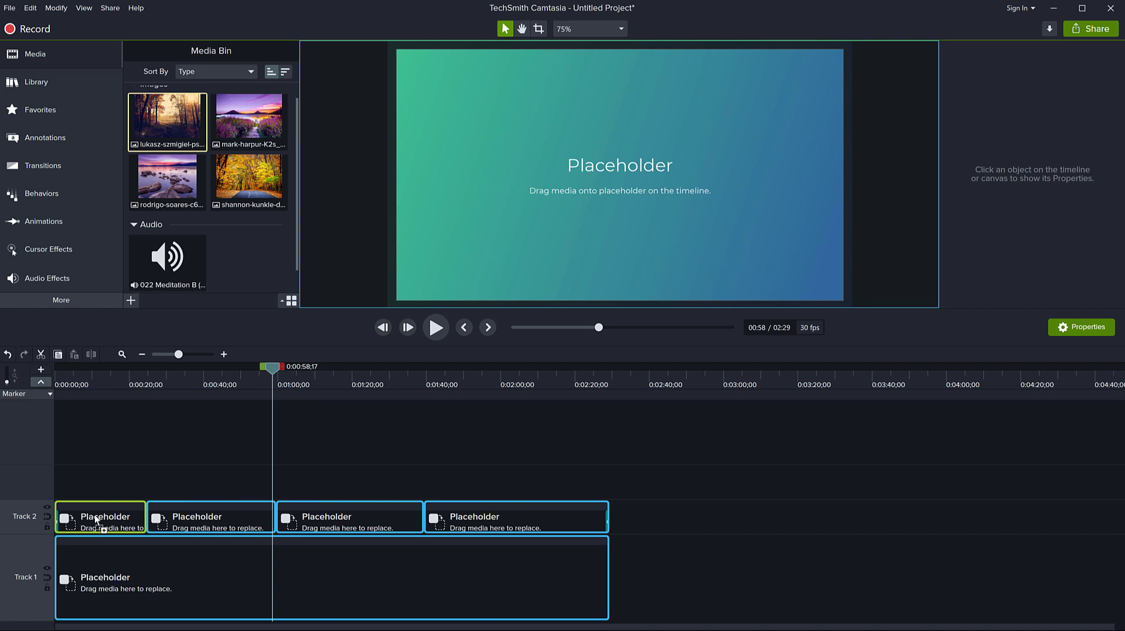
pyautogui.moveTo(94, 515); pyautogui.dragTo(94, 515)
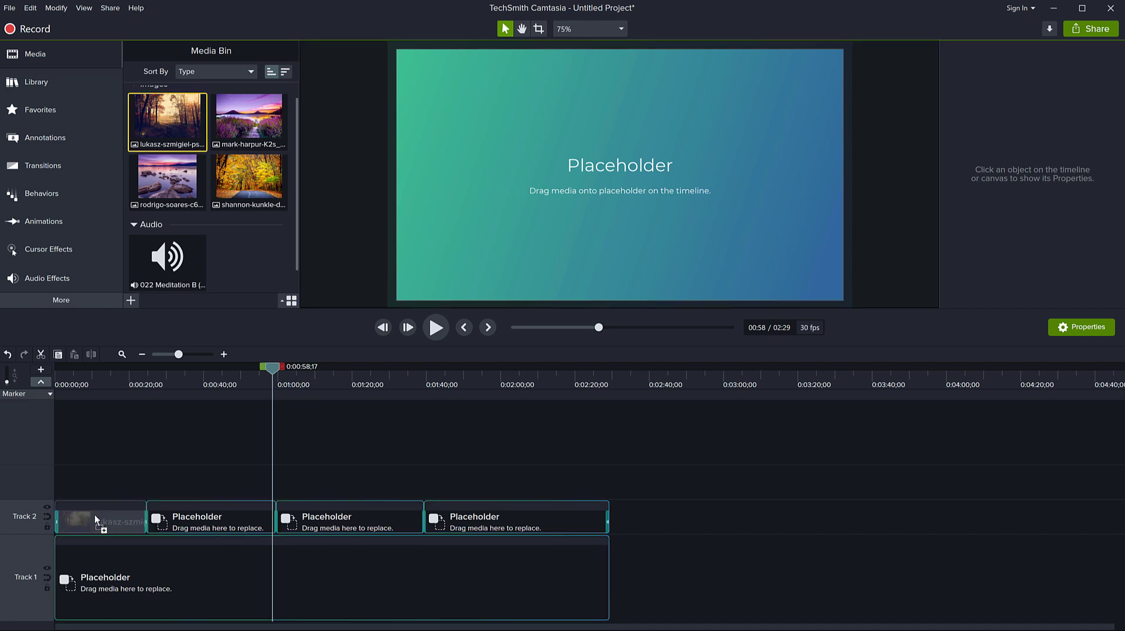
# Step: Preview the forest photo at 0:12, inspect its clip, then jump playback to 0:41
pyautogui.click(102, 377)
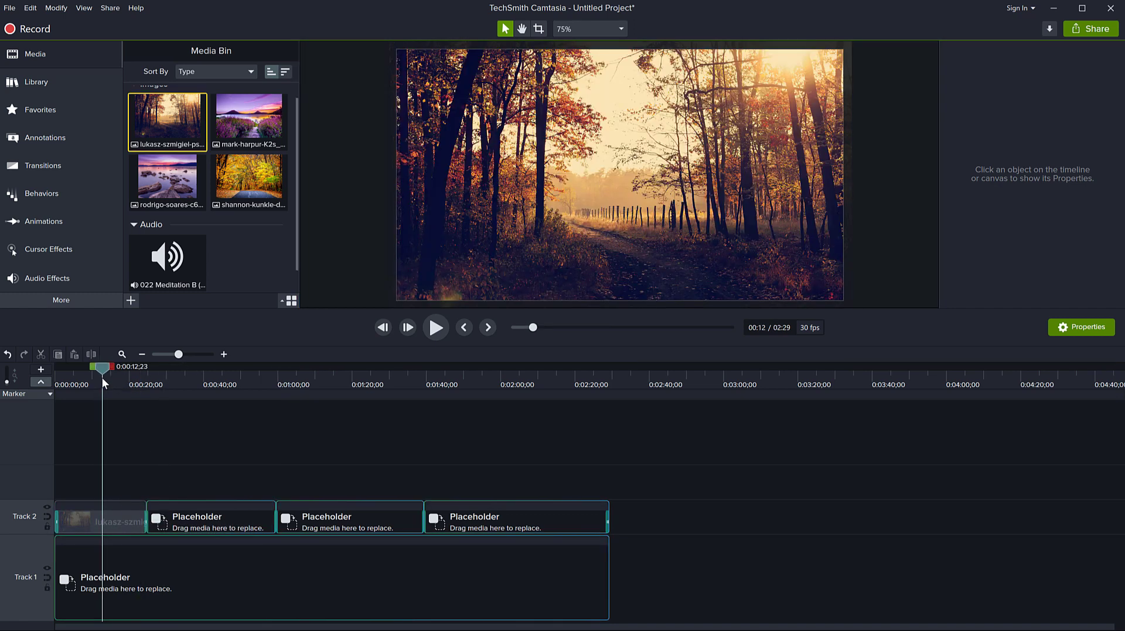
pyautogui.click(128, 522)
pyautogui.scroll(-1, 572, 205)
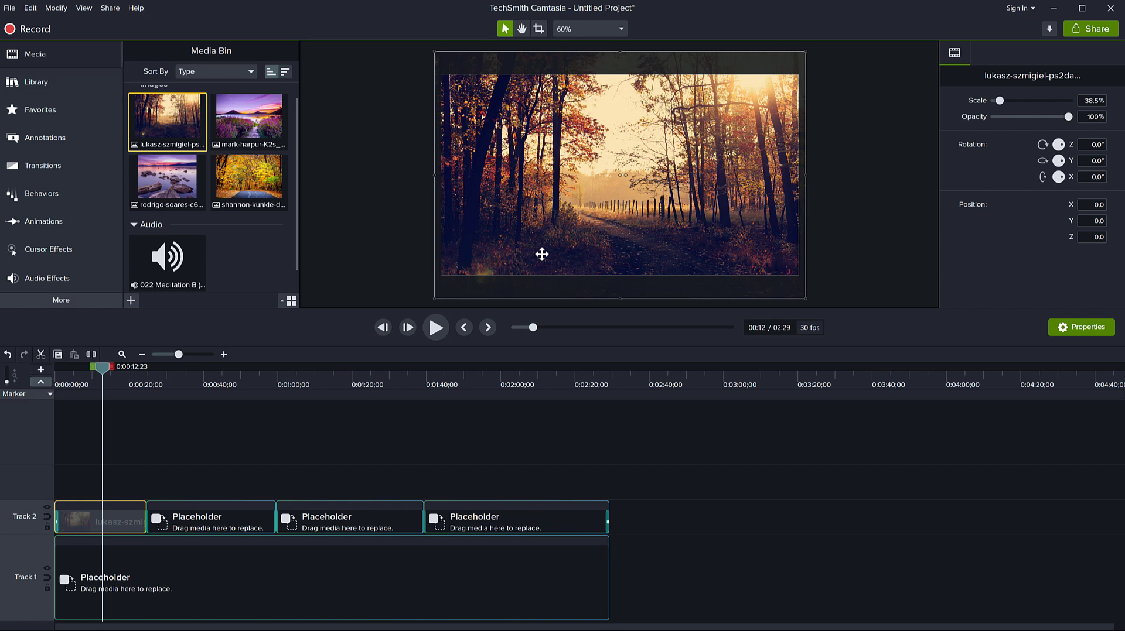
pyautogui.click(209, 378)
# Step: Fill placeholders two, three and four with the lavender lake, rocky lake and autumn road photos
pyautogui.click(243, 125)
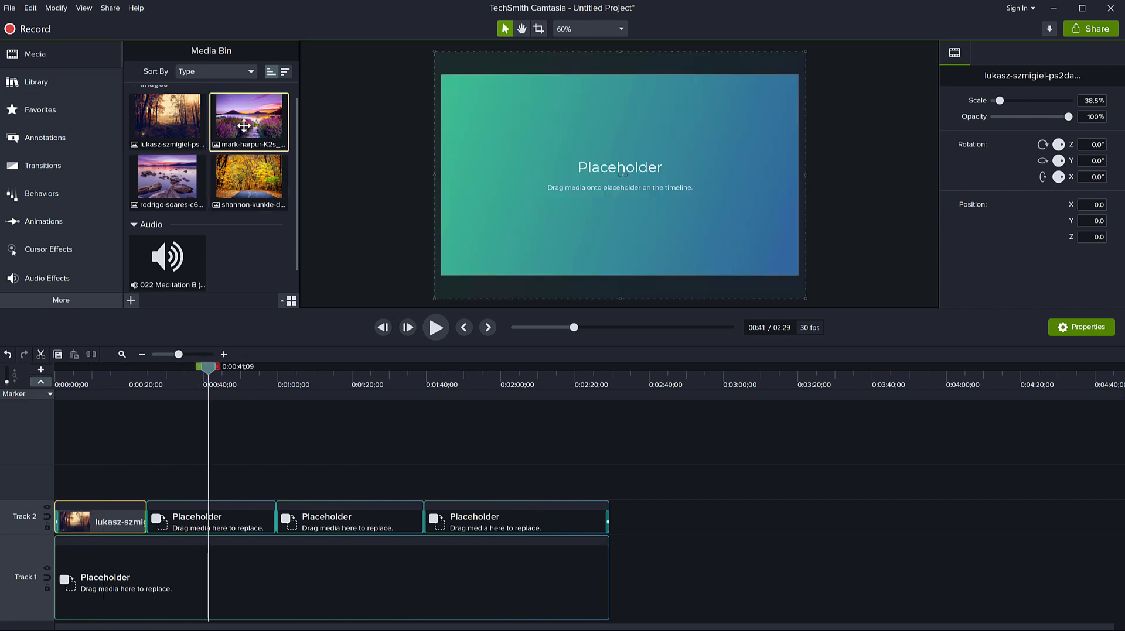
pyautogui.moveTo(243, 125); pyautogui.dragTo(235, 518)
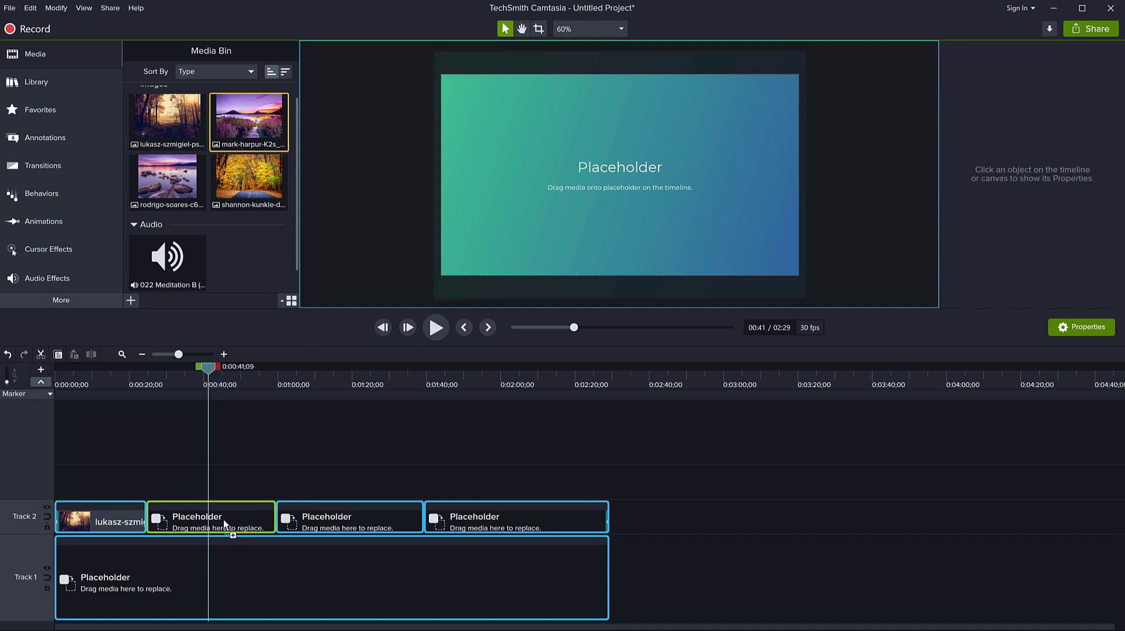
pyautogui.moveTo(223, 519); pyautogui.dragTo(224, 519)
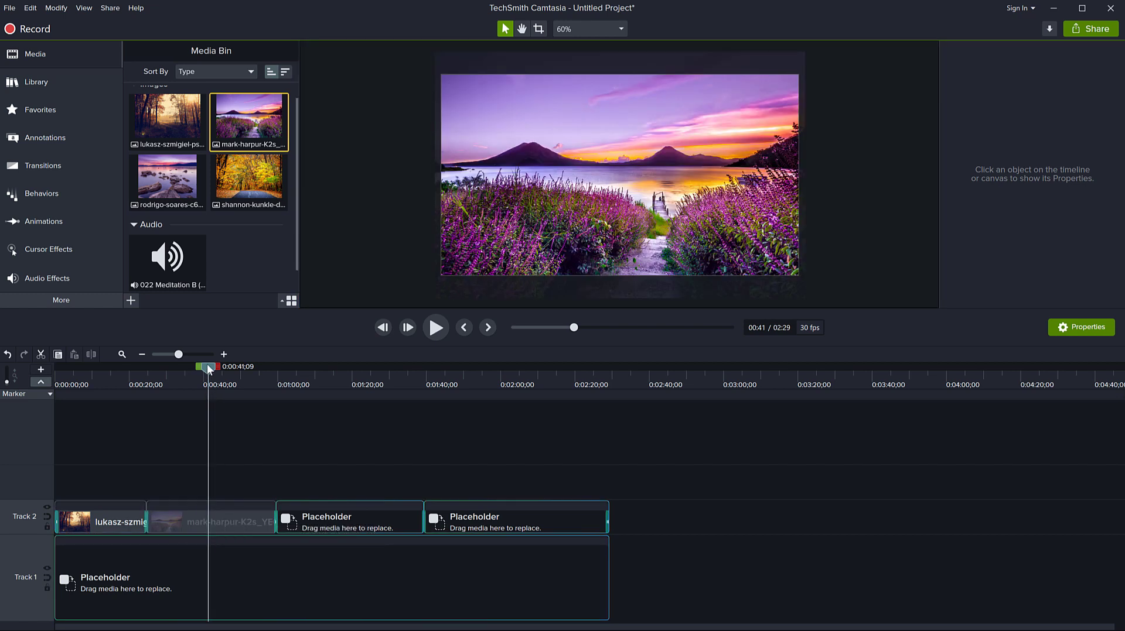
pyautogui.moveTo(207, 367); pyautogui.dragTo(316, 367)
pyautogui.moveTo(168, 181); pyautogui.dragTo(367, 522)
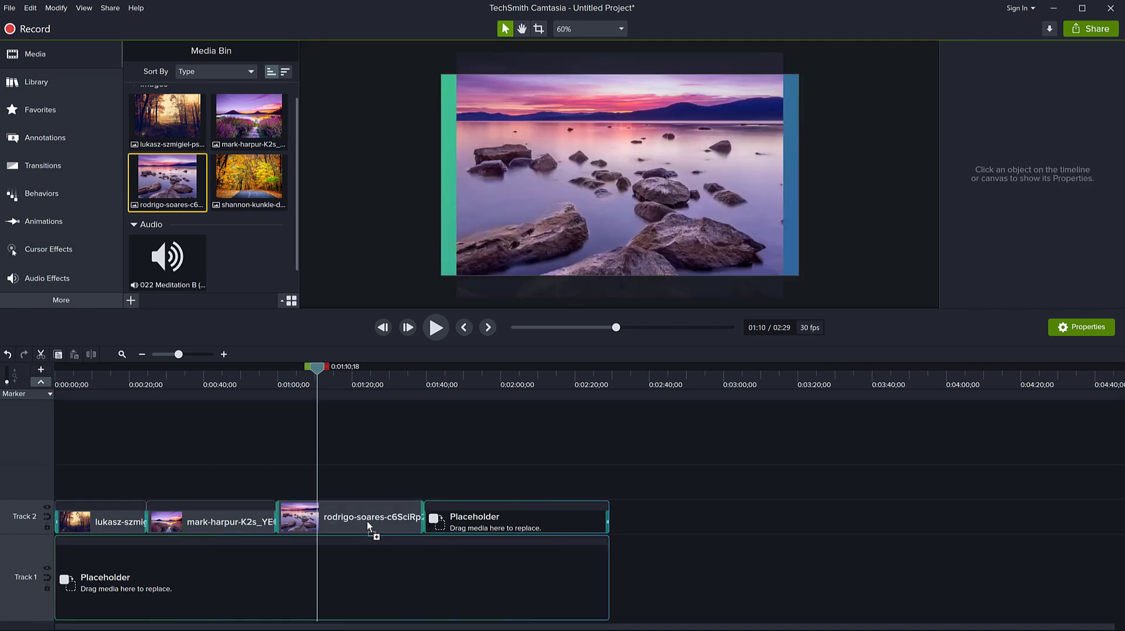
pyautogui.moveTo(292, 266); pyautogui.dragTo(534, 514)
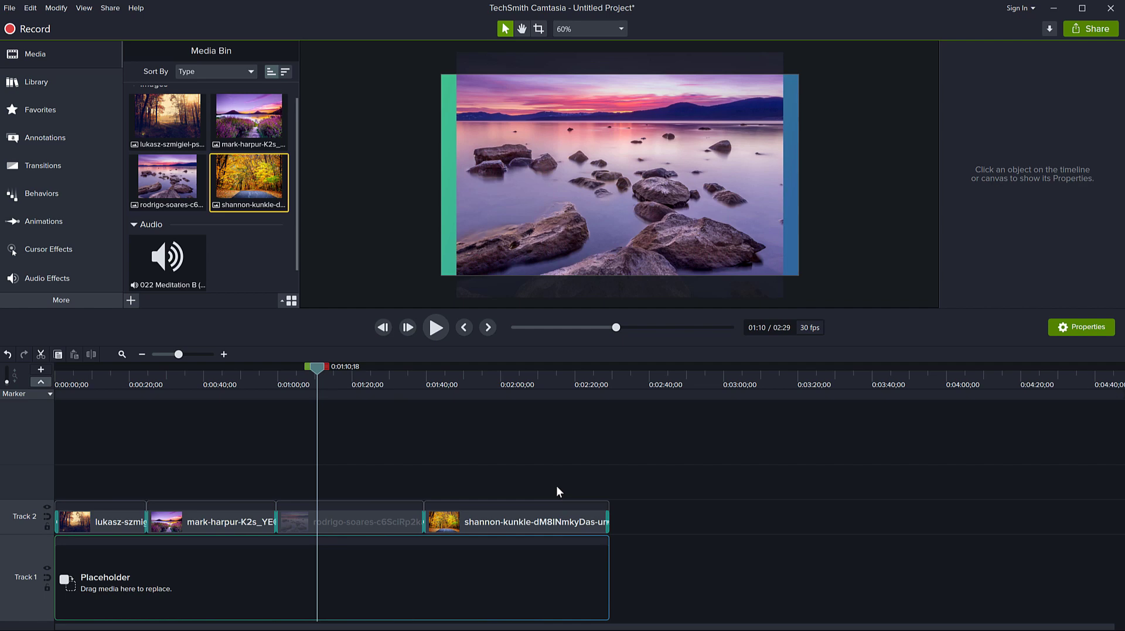
pyautogui.moveTo(316, 368); pyautogui.dragTo(349, 404)
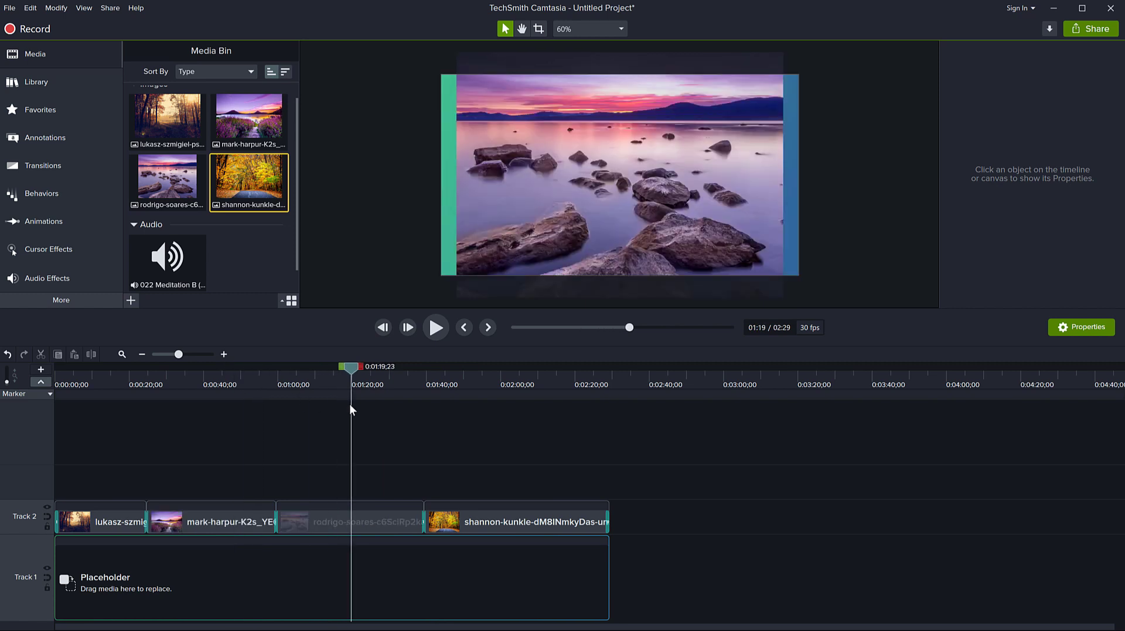
# Step: Scale the rocky lake photo to 97.7% and shift it up to fill the frame
pyautogui.click(364, 518)
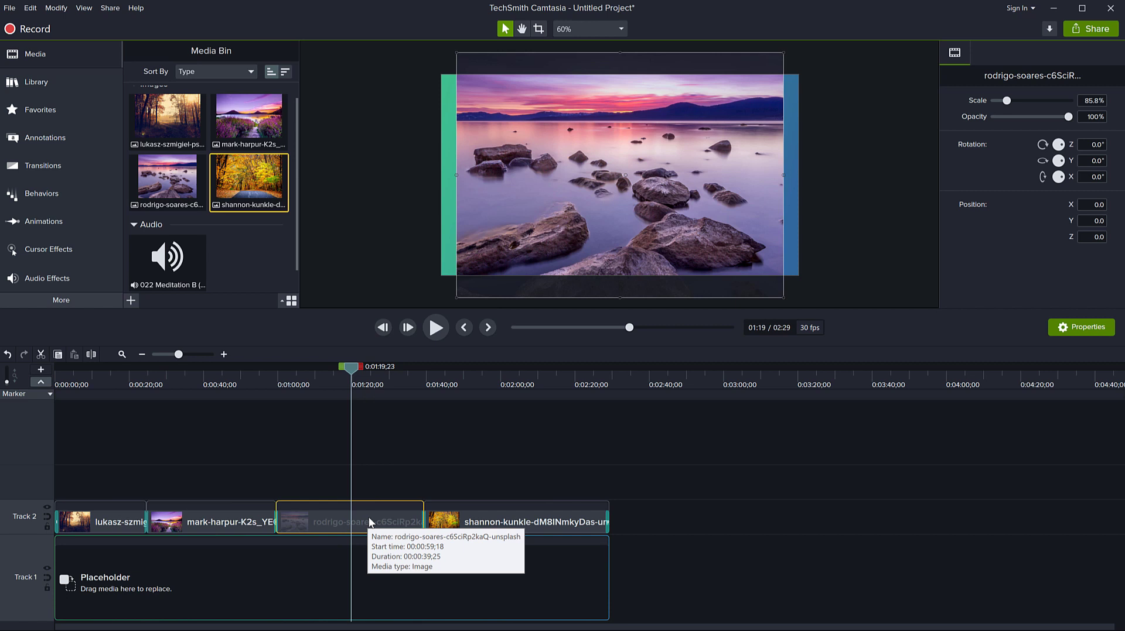
pyautogui.moveTo(455, 298); pyautogui.dragTo(433, 316)
pyautogui.moveTo(526, 240); pyautogui.dragTo(522, 220)
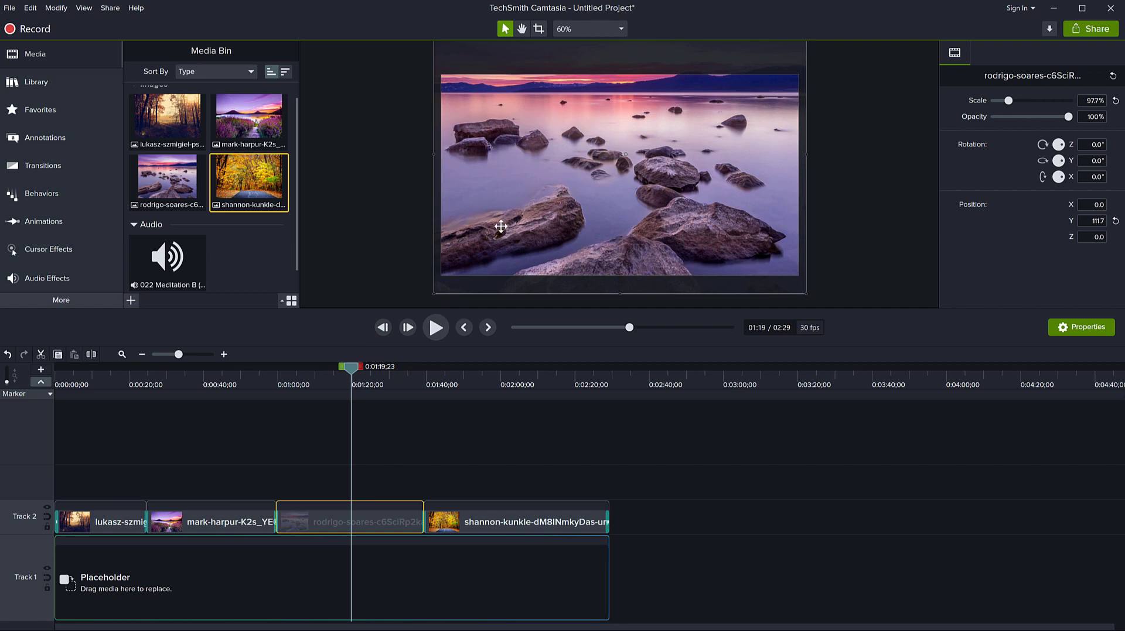
pyautogui.click(268, 458)
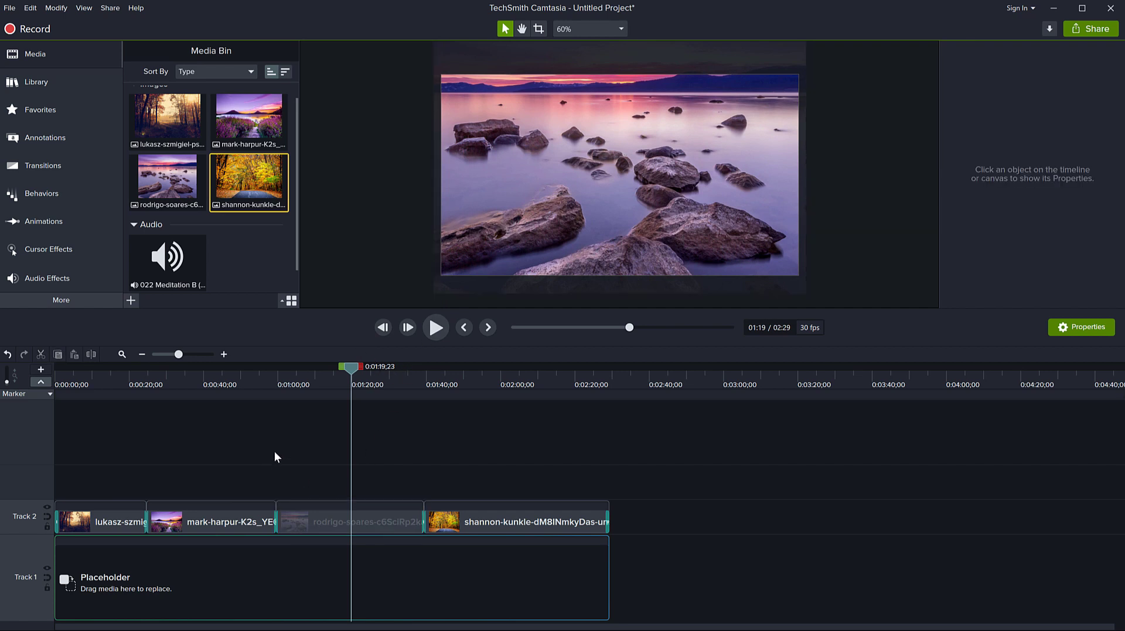
pyautogui.click(250, 583)
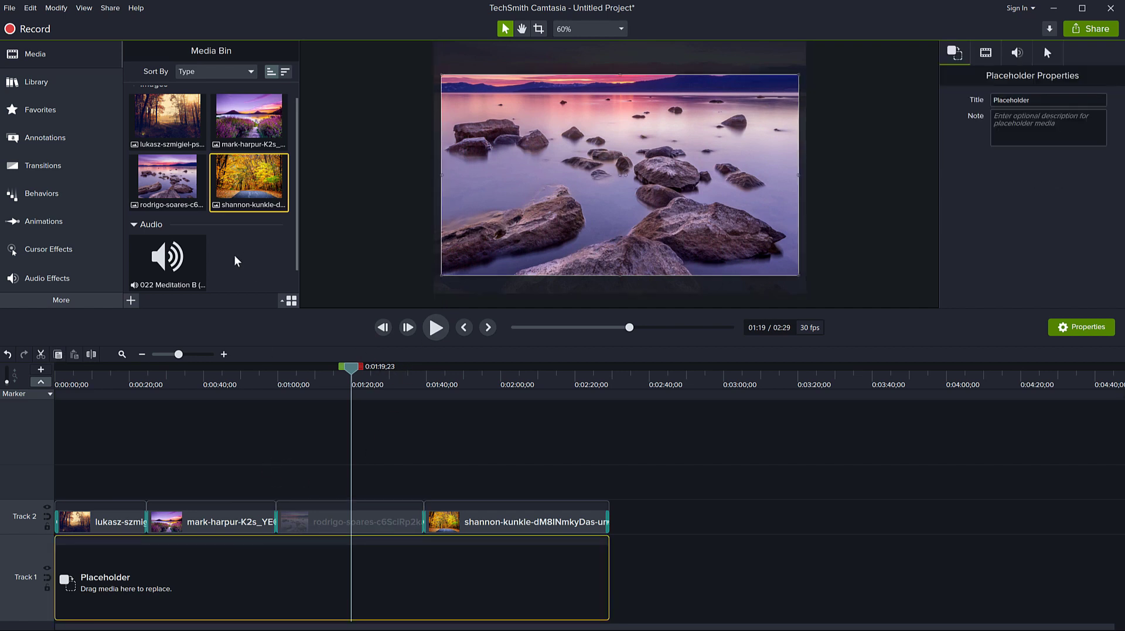
# Step: Drop the 022 Meditation B music from the Media Bin onto the Track 1 audio placeholder
pyautogui.click(165, 267)
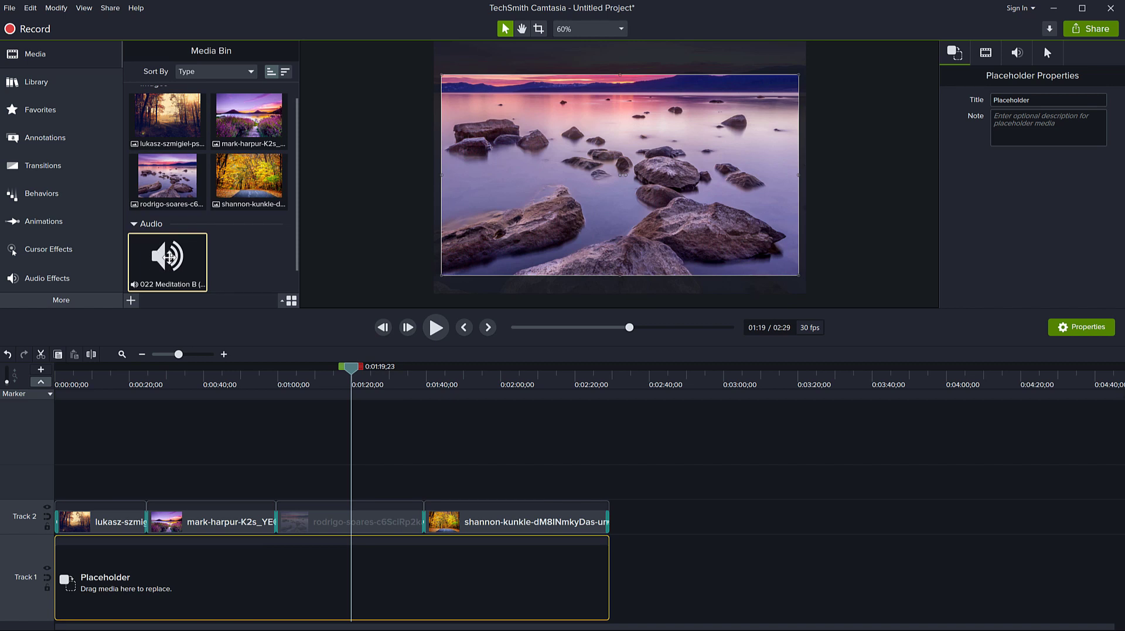
pyautogui.moveTo(164, 267); pyautogui.dragTo(134, 590)
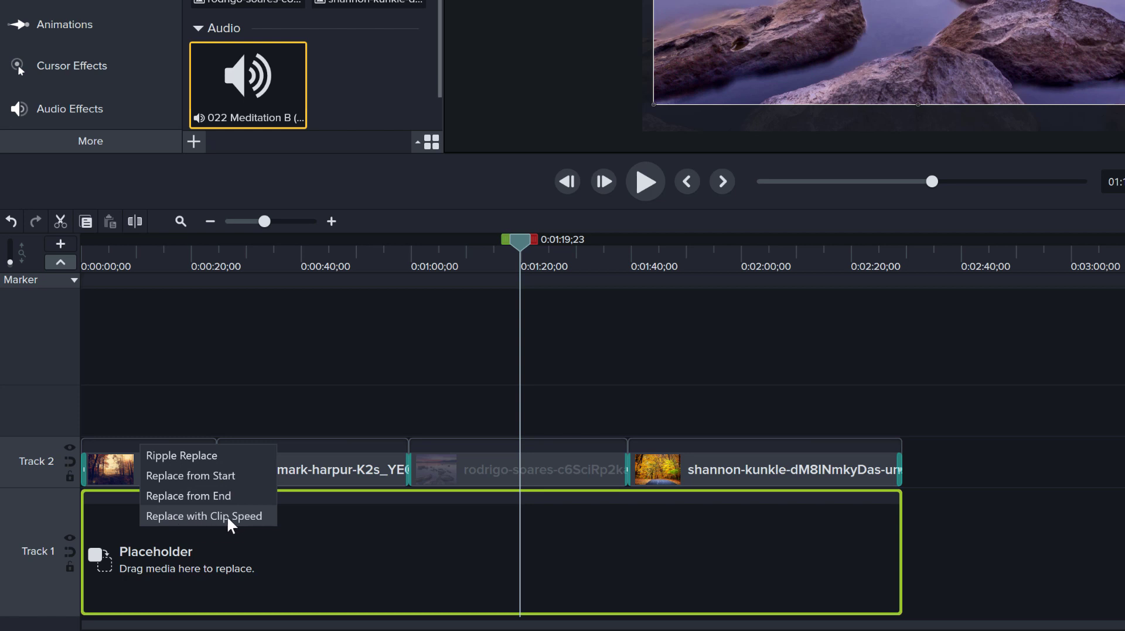
# Step: Ripple Replace the placeholder with the music, then delete the extra volume points near 2:22
pyautogui.click(177, 457)
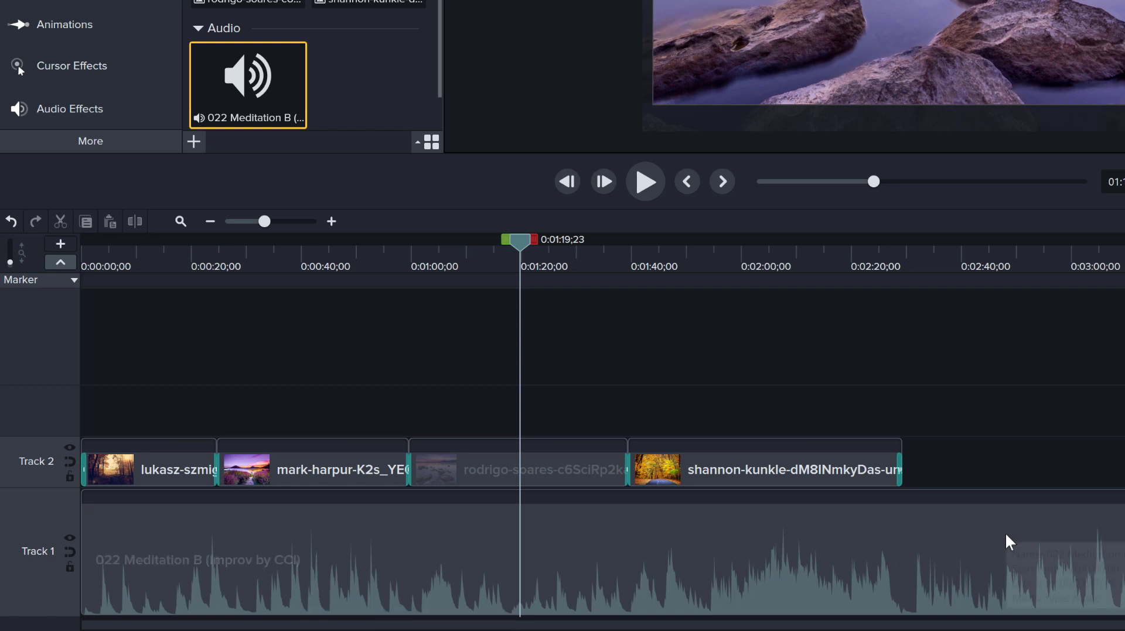
pyautogui.click(692, 554)
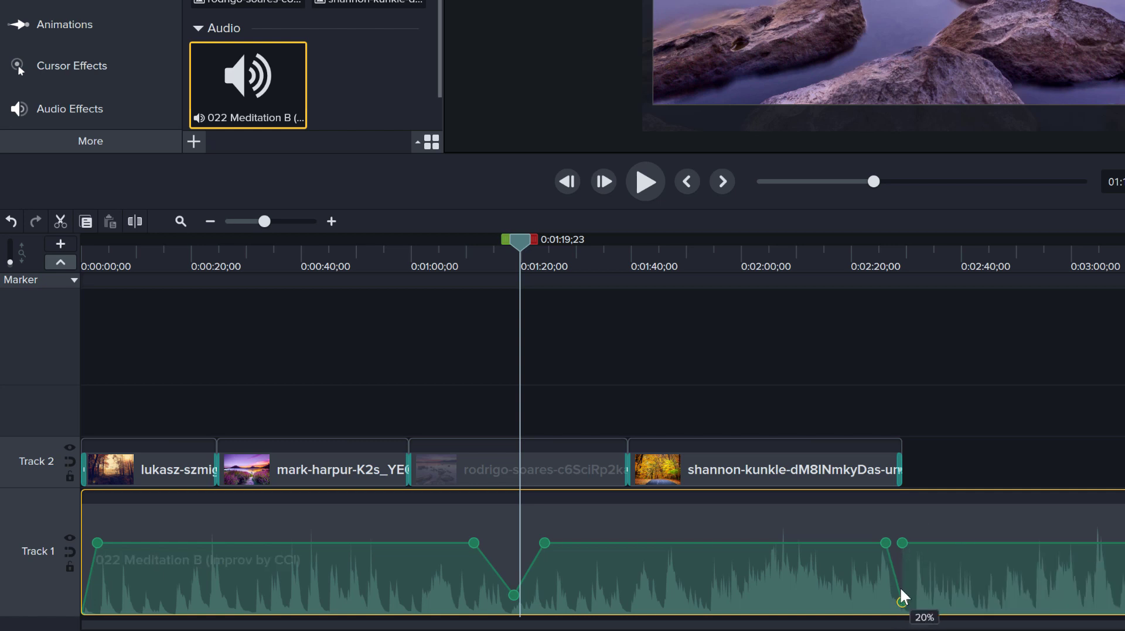
pyautogui.moveTo(900, 600); pyautogui.dragTo(1039, 543)
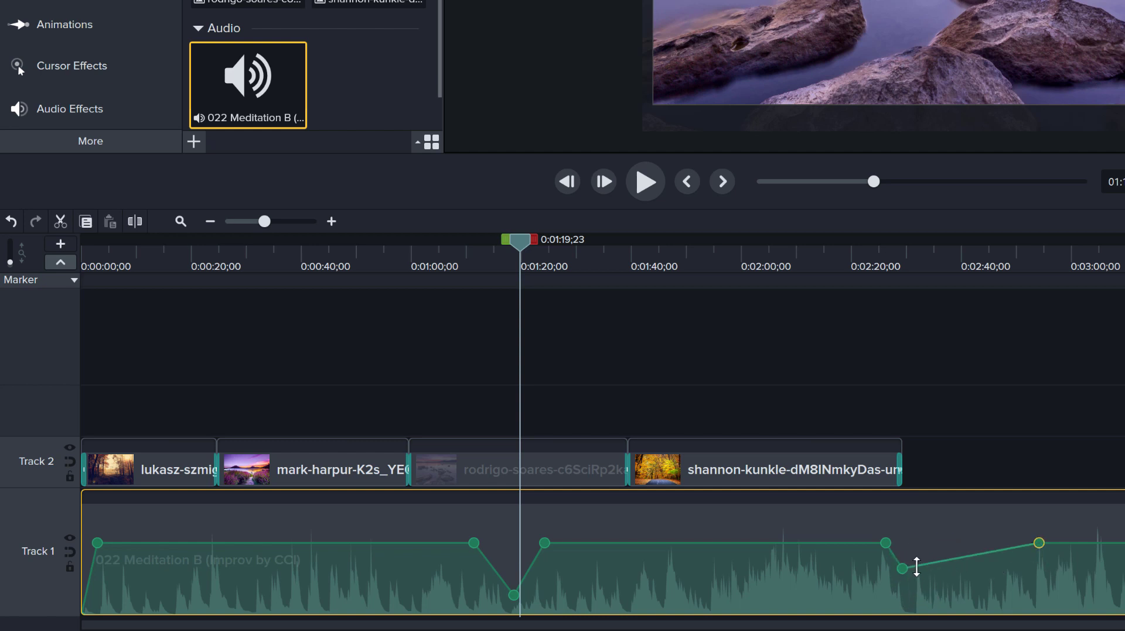
pyautogui.moveTo(903, 568); pyautogui.dragTo(1039, 543)
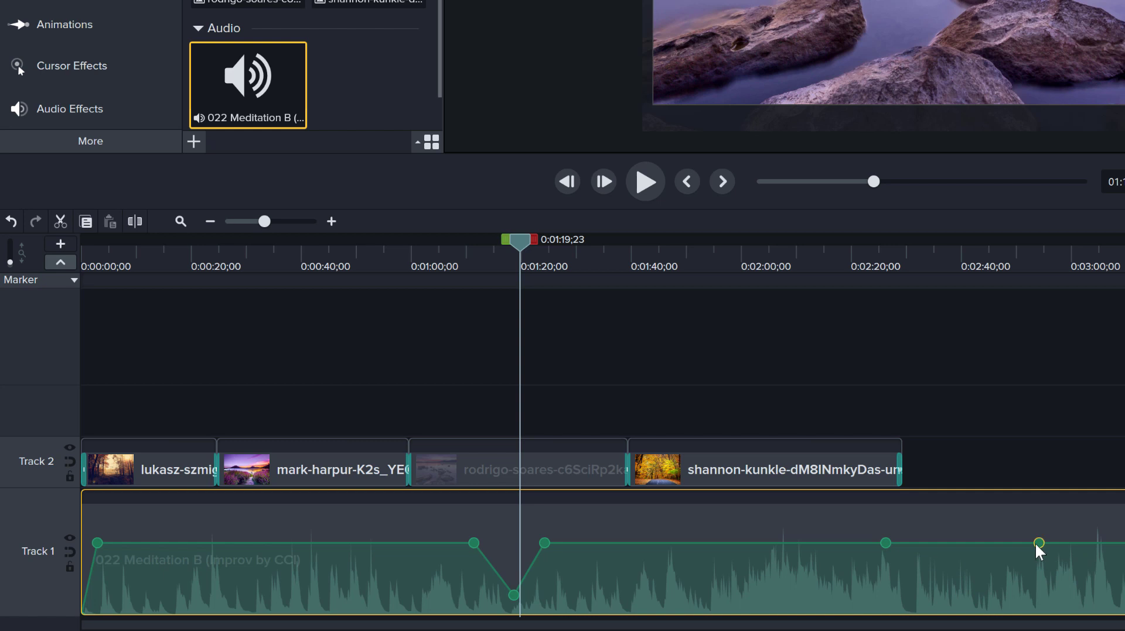
pyautogui.press('Delete')
pyautogui.click(885, 543)
pyautogui.press('Delete')
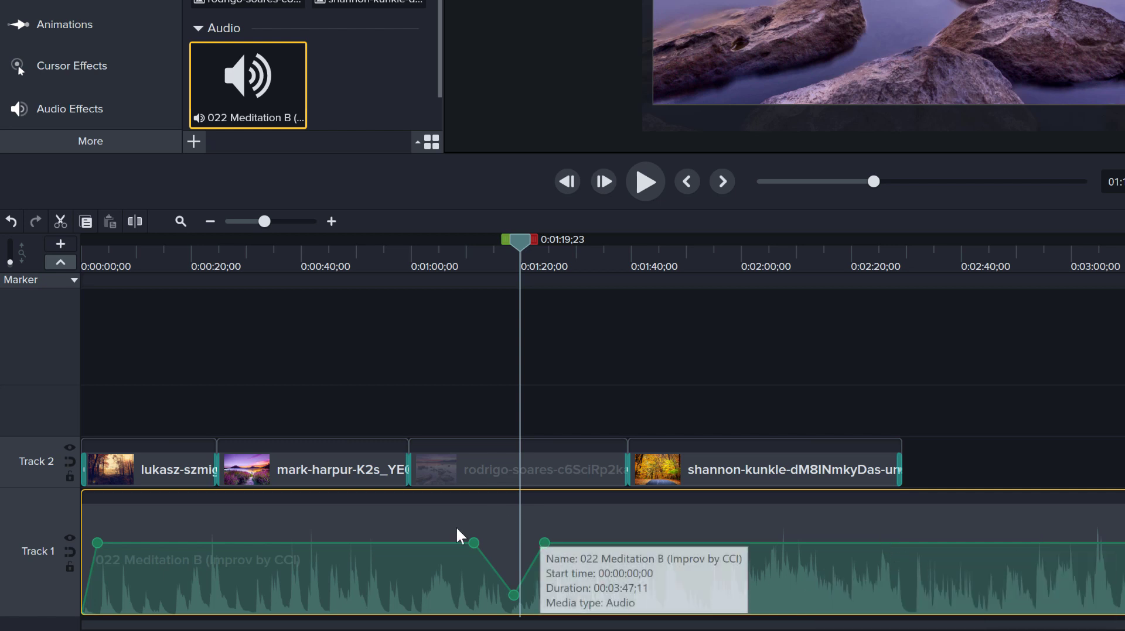